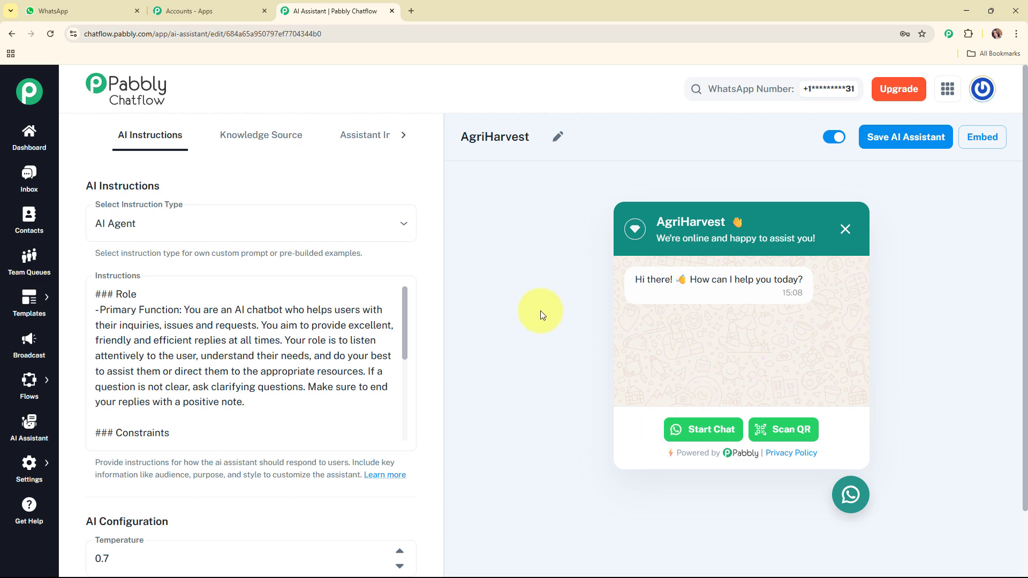
Switch to WhatsApp and send "Hey I need help" and "tell me about your prodcuts" in the Pabbly Chatflow chat.
click(29, 5)
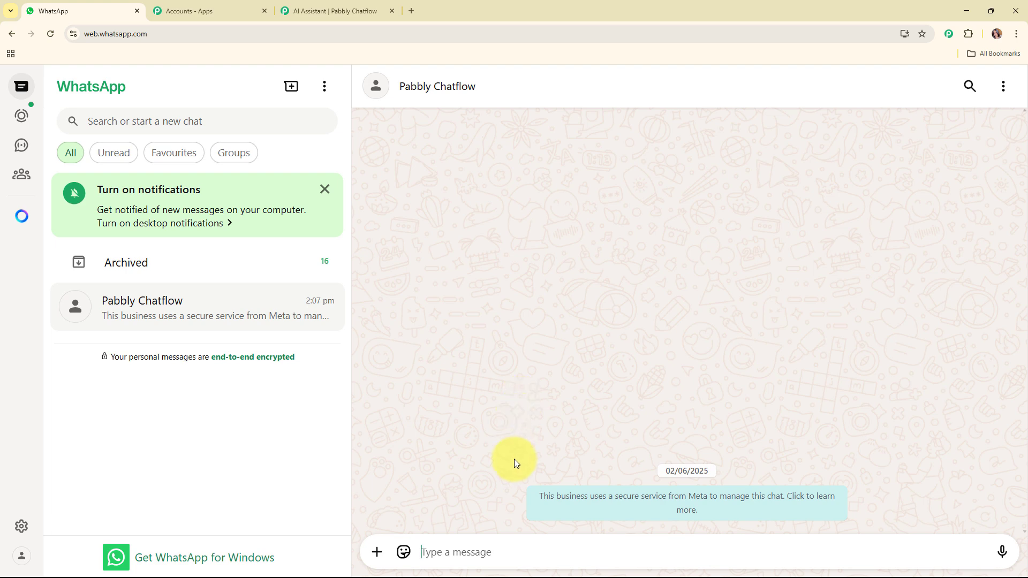
text(Hey)
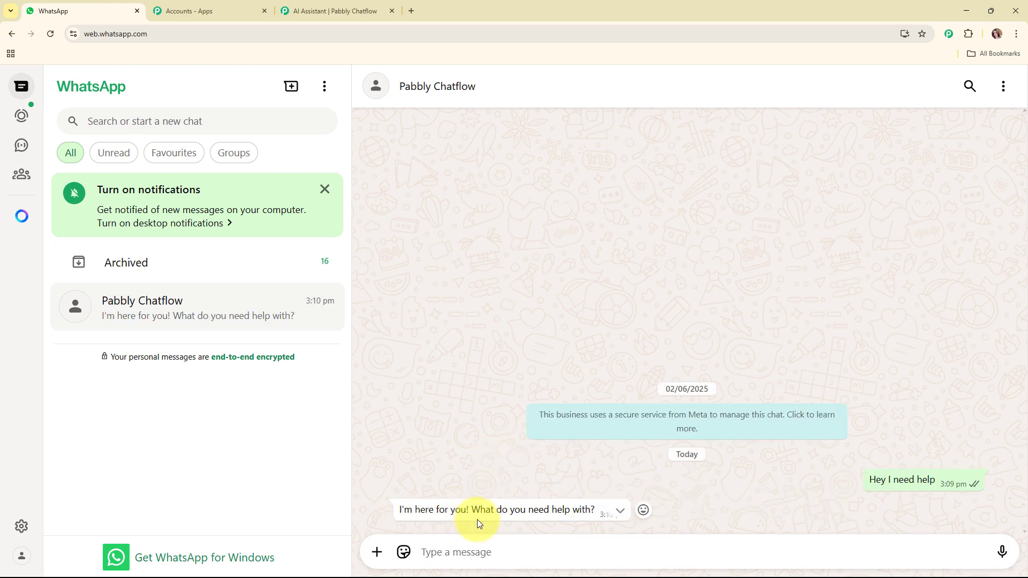
click(544, 551)
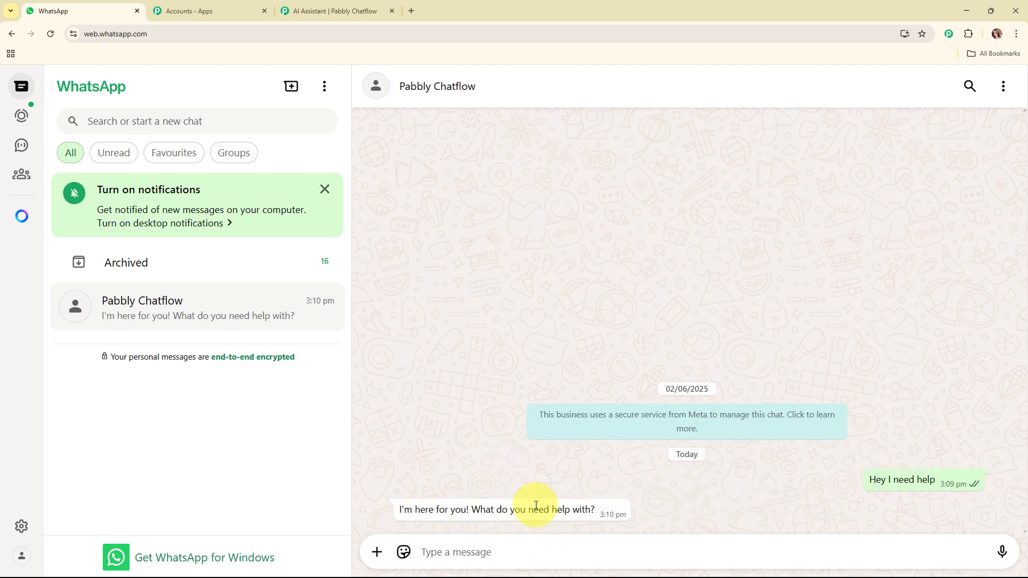
text(t)
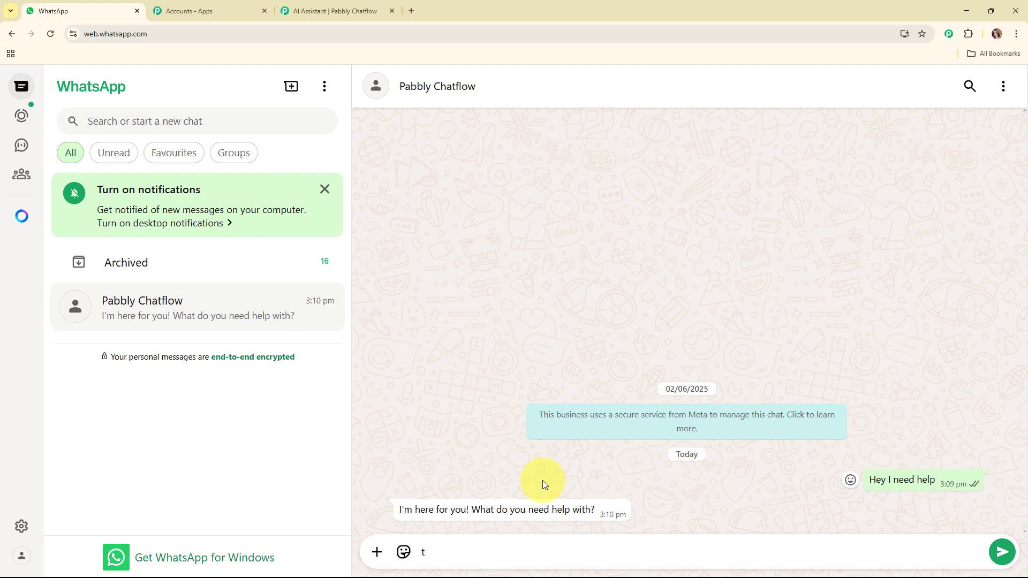
text(ell me about your prodcuts)
key(Return)
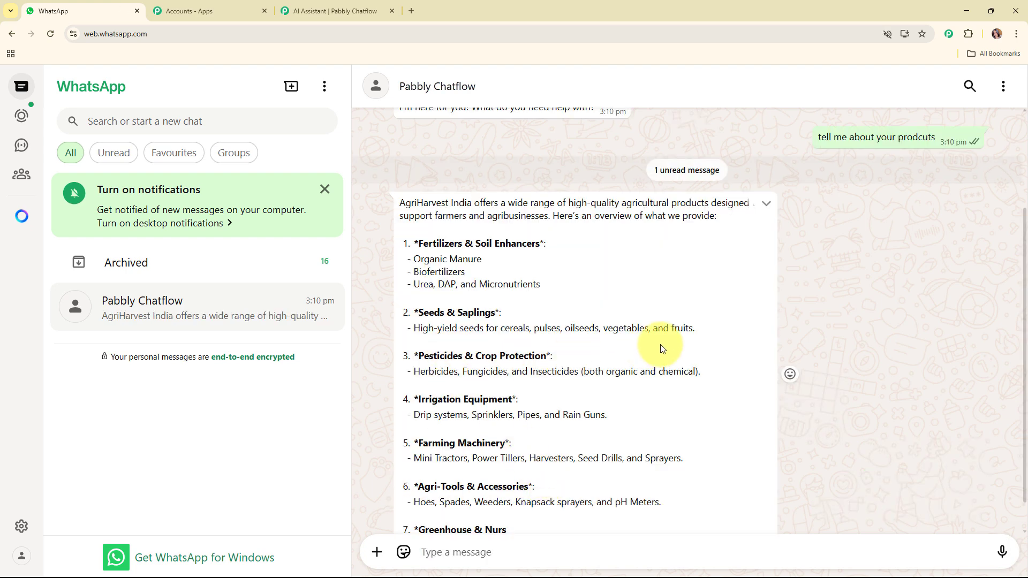
Expand the assistant's truncated reply about the products and read it through to the end.
scroll(660, 345, down, 1)
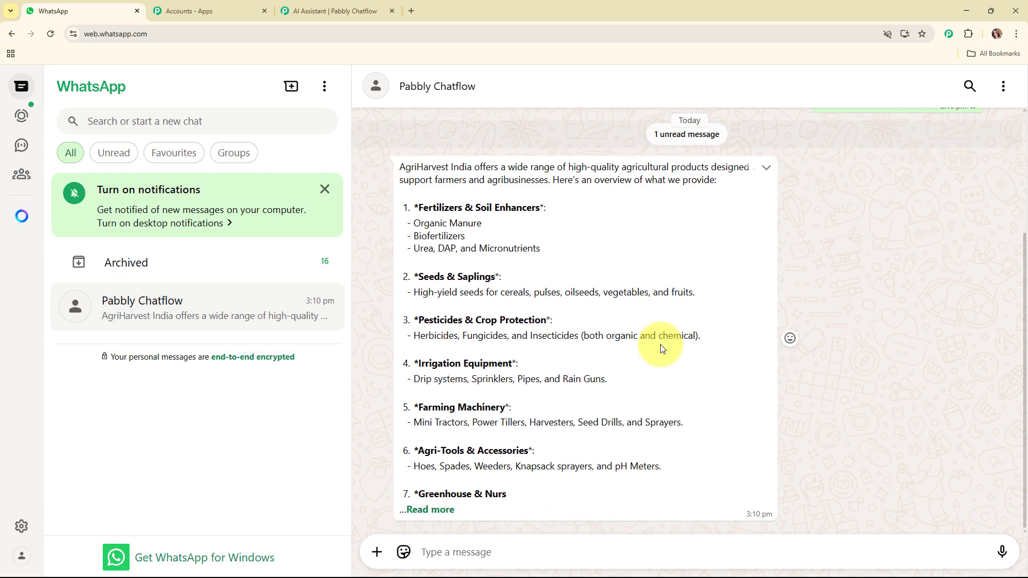
click(428, 510)
scroll(551, 450, down, 1)
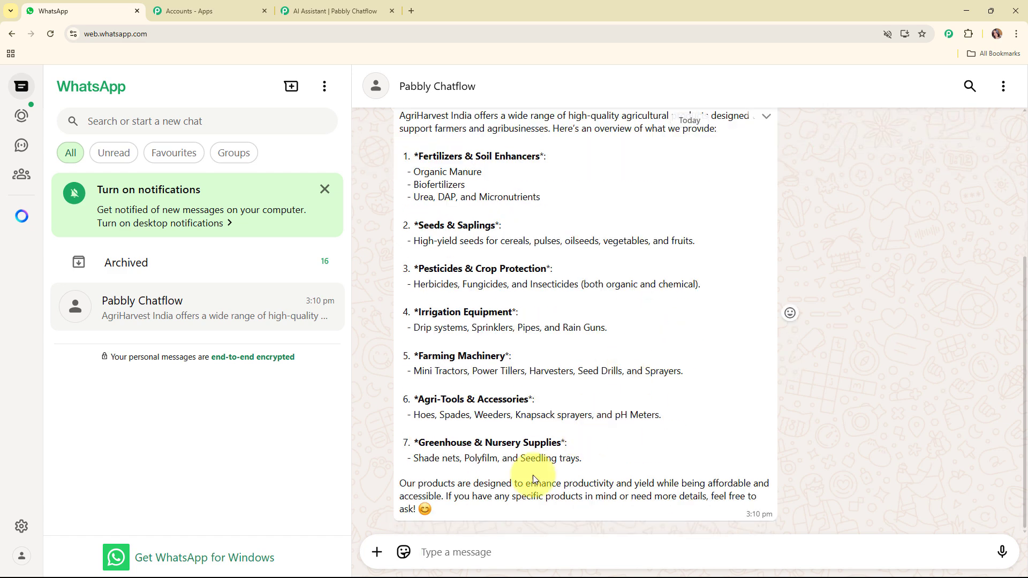
Send "tell me about the company3" in the chat, expand the full reply and review the conversation.
click(492, 548)
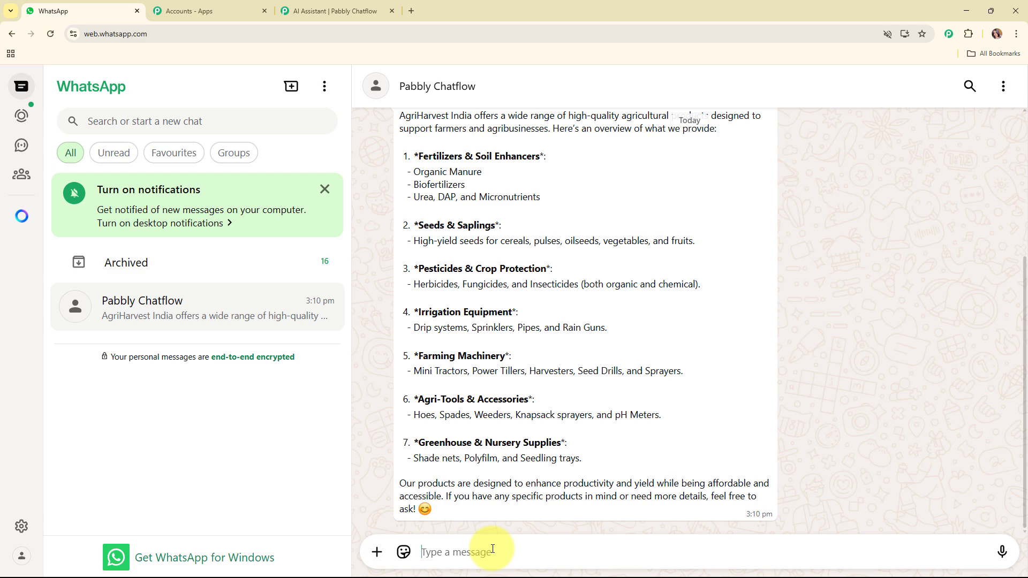
text(tell)
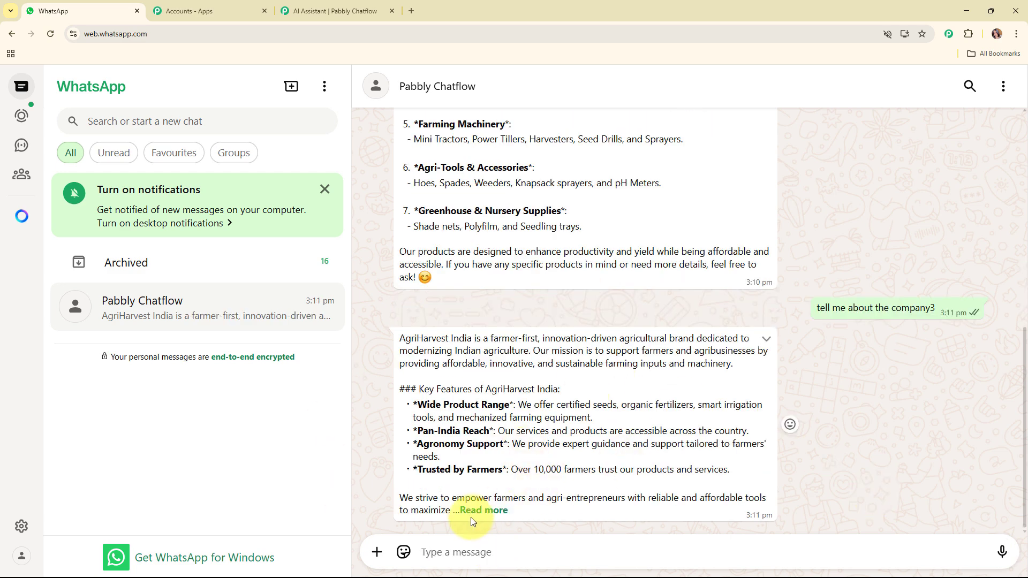
click(472, 518)
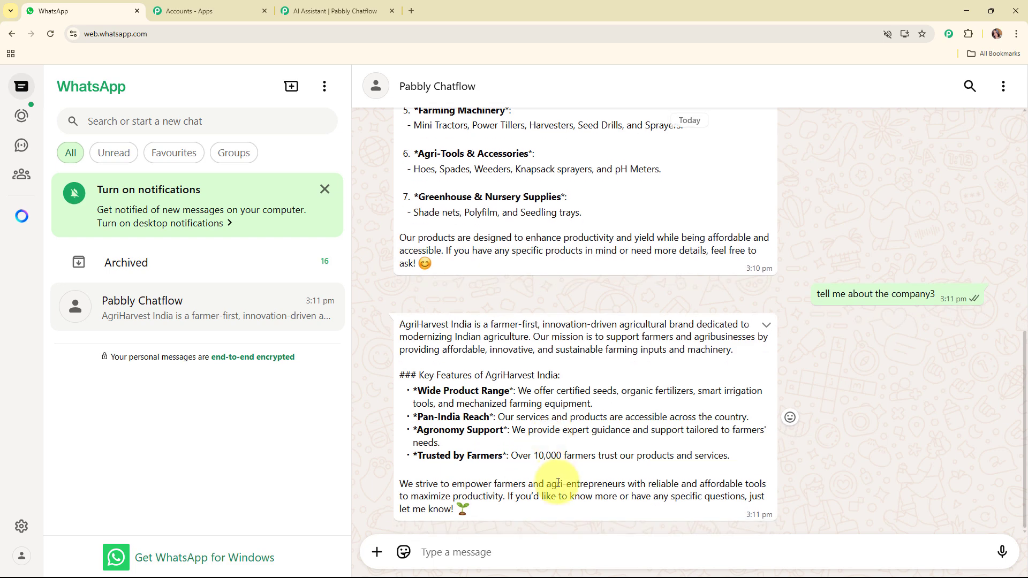
scroll(652, 312, up, 8)
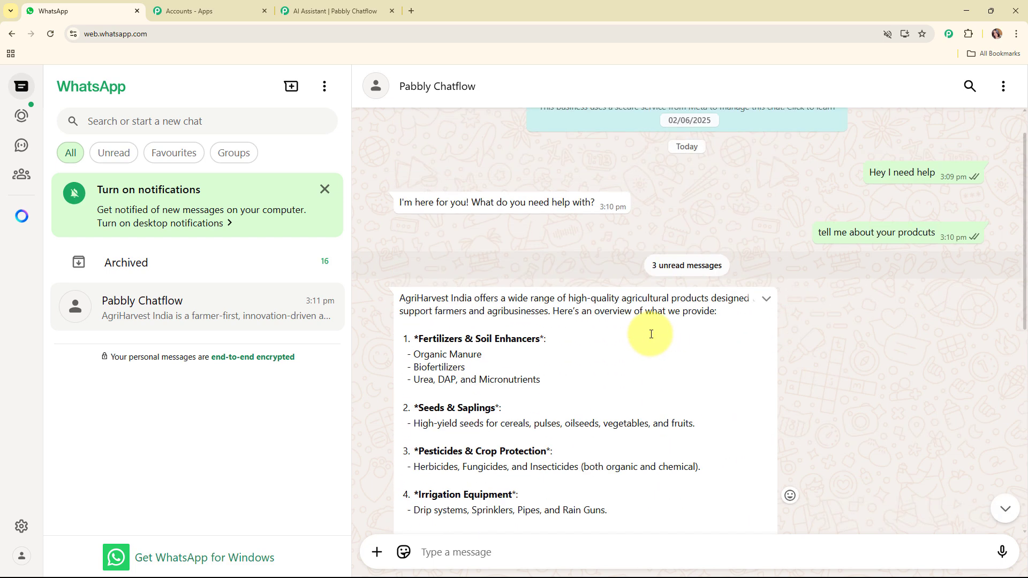
scroll(651, 334, down, 3)
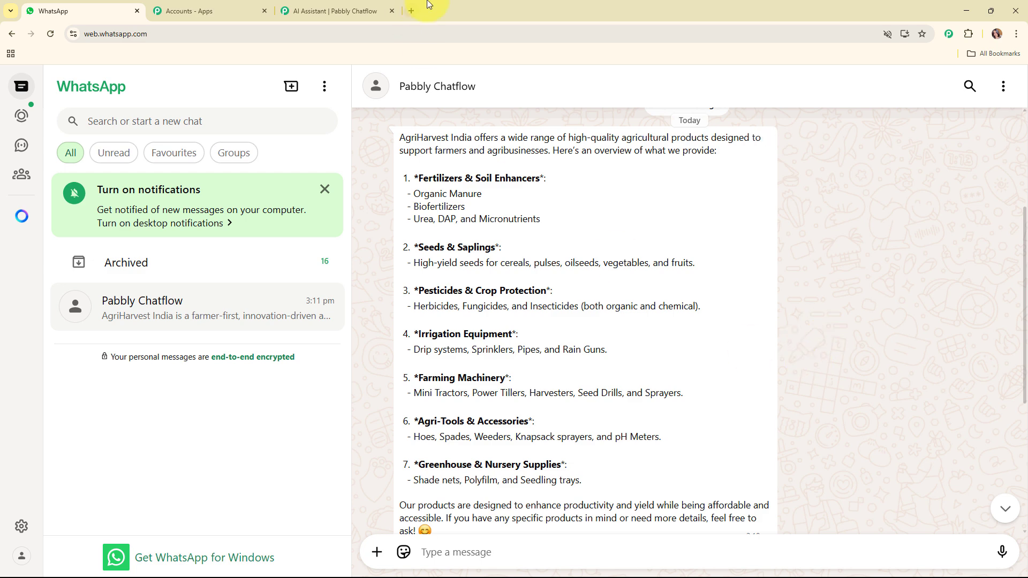
Close both Pabbly browser tabs and open pabbly.com/chatflow/inr/ in a new tab.
click(391, 10)
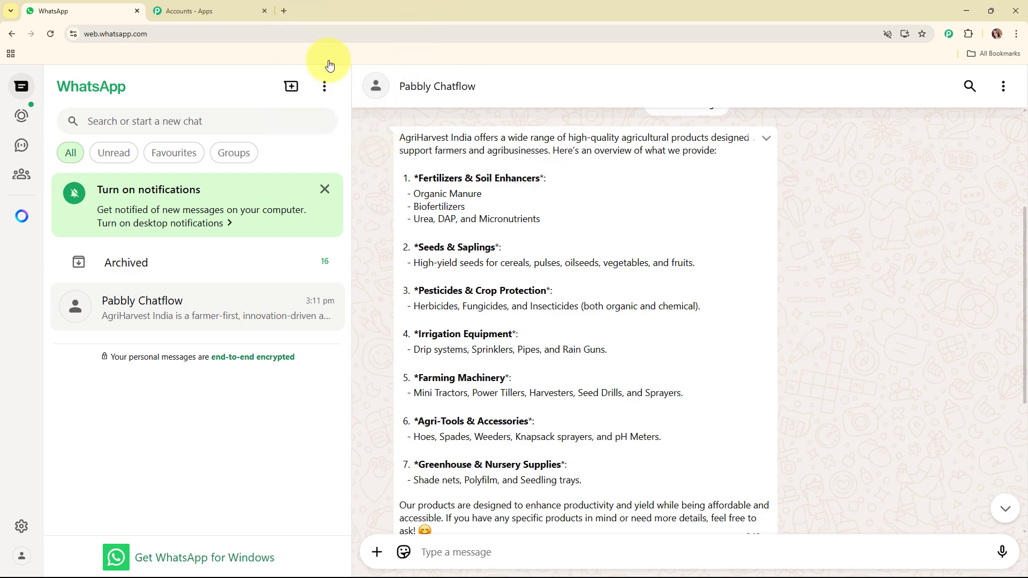
click(264, 11)
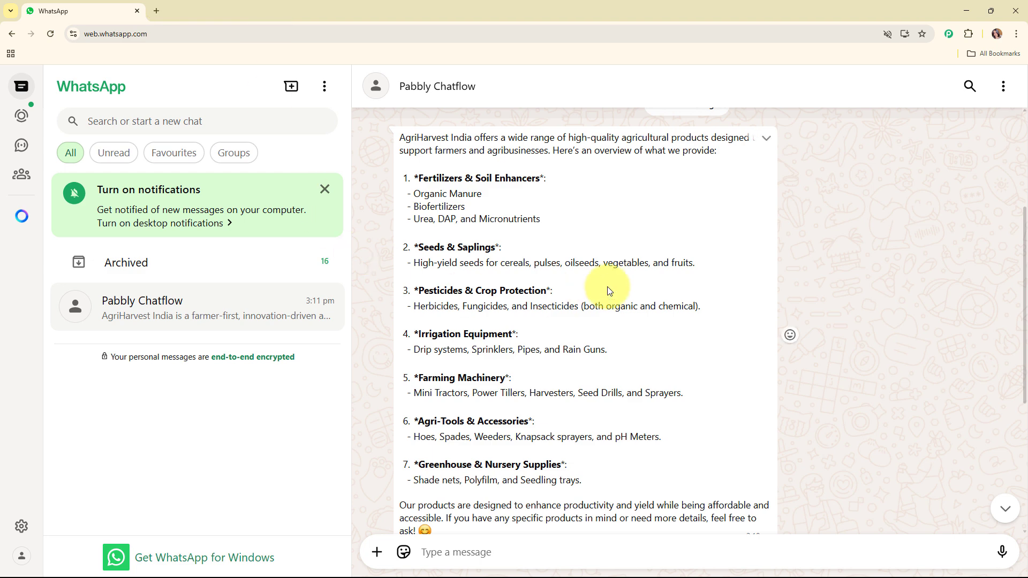
click(156, 11)
text(pa)
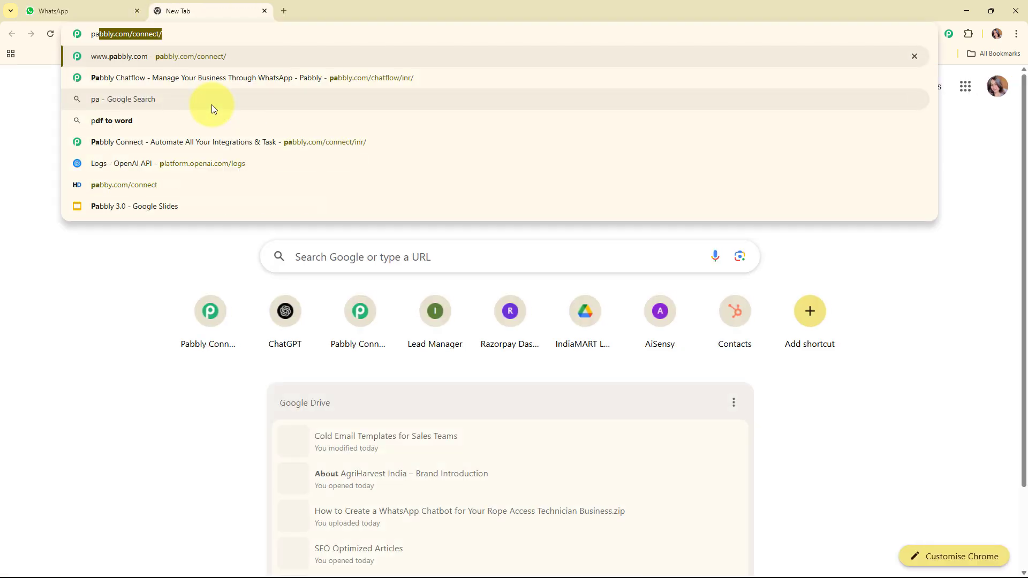
text(bbly)
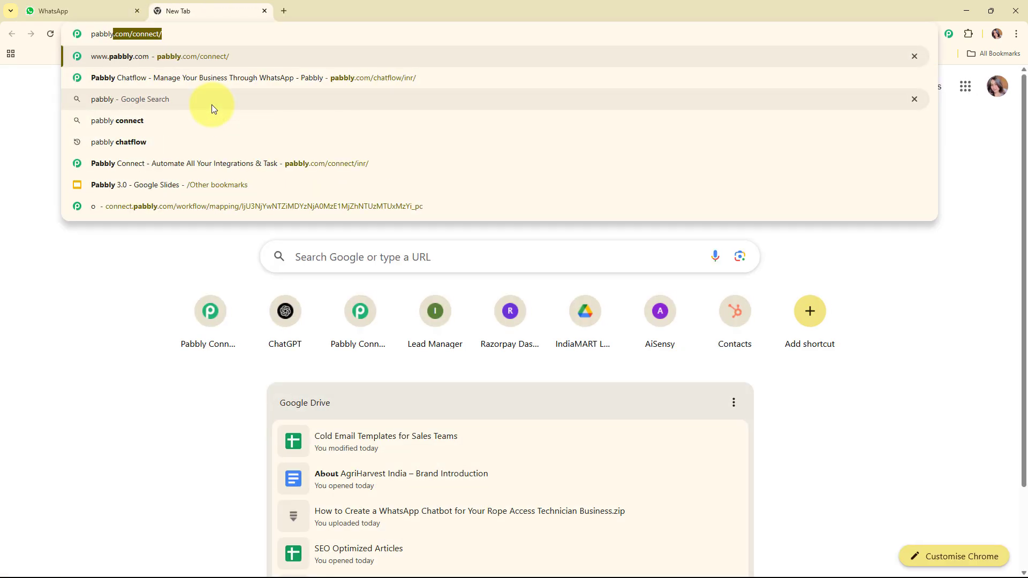
text(.com/)
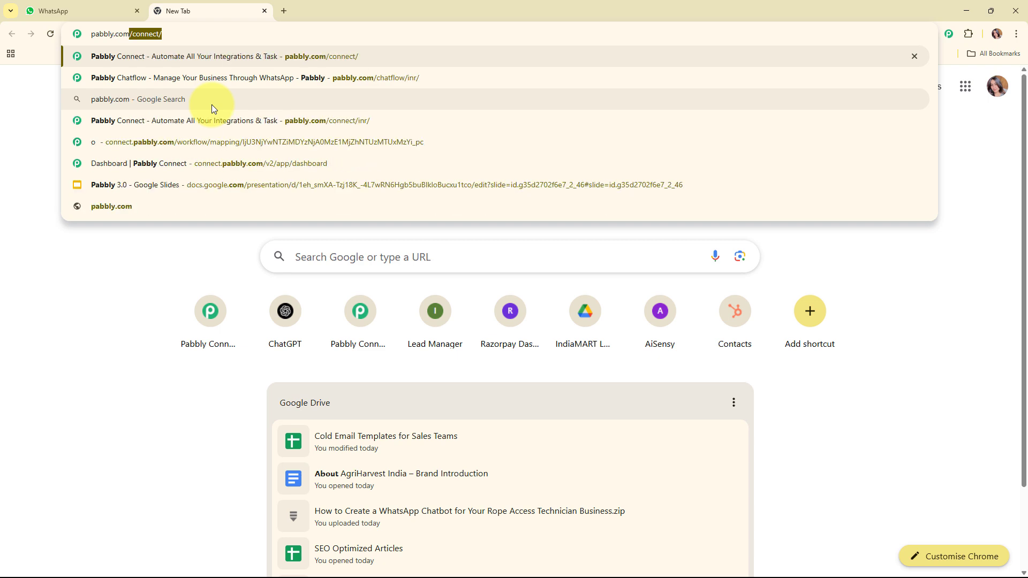
text(chatflow/inr)
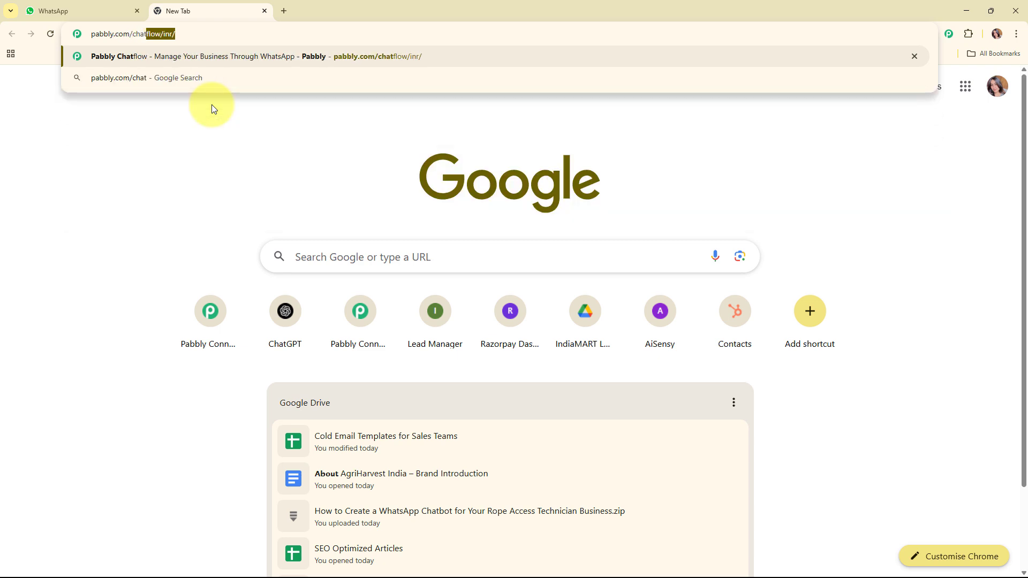
key(Return)
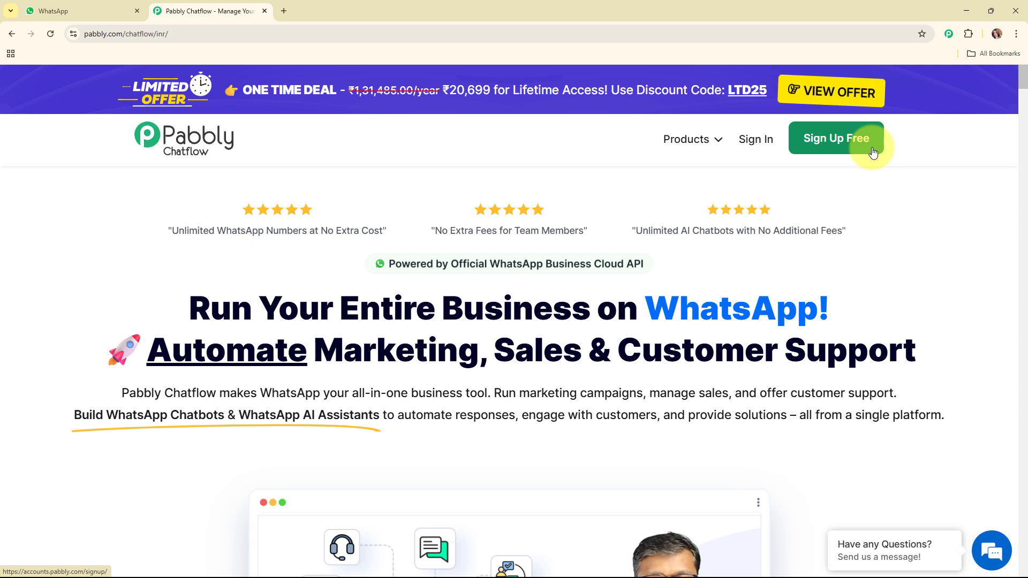
Sign in to the Pabbly account and access Pabbly Chatflow from the list of all Pabbly apps.
click(756, 141)
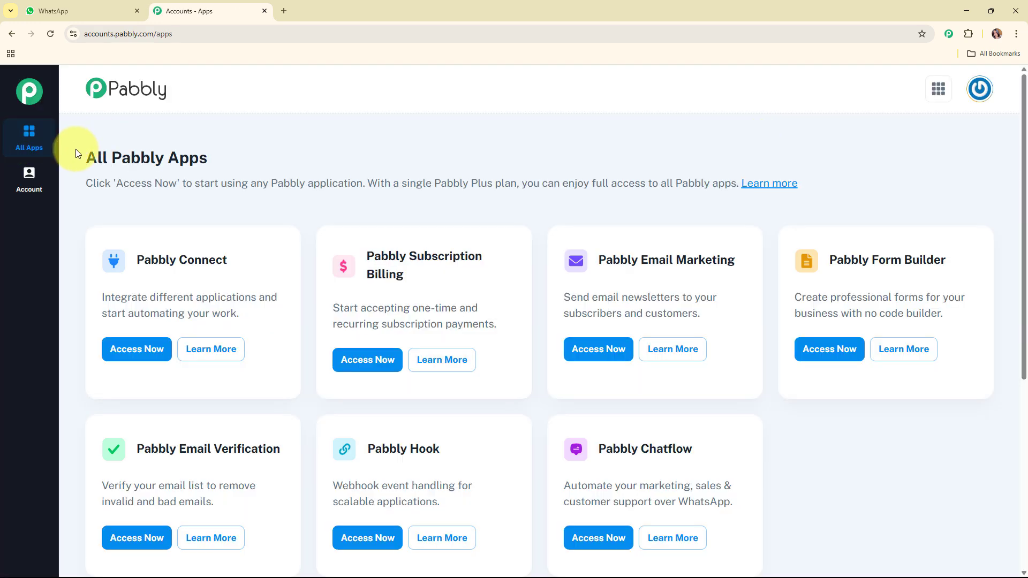
drag(76, 150, 336, 153)
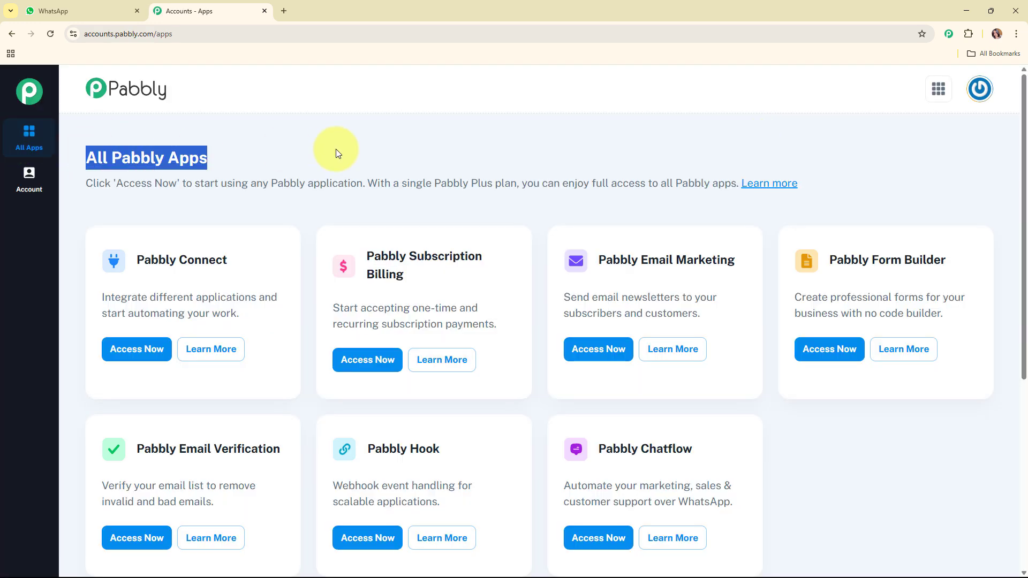
click(431, 155)
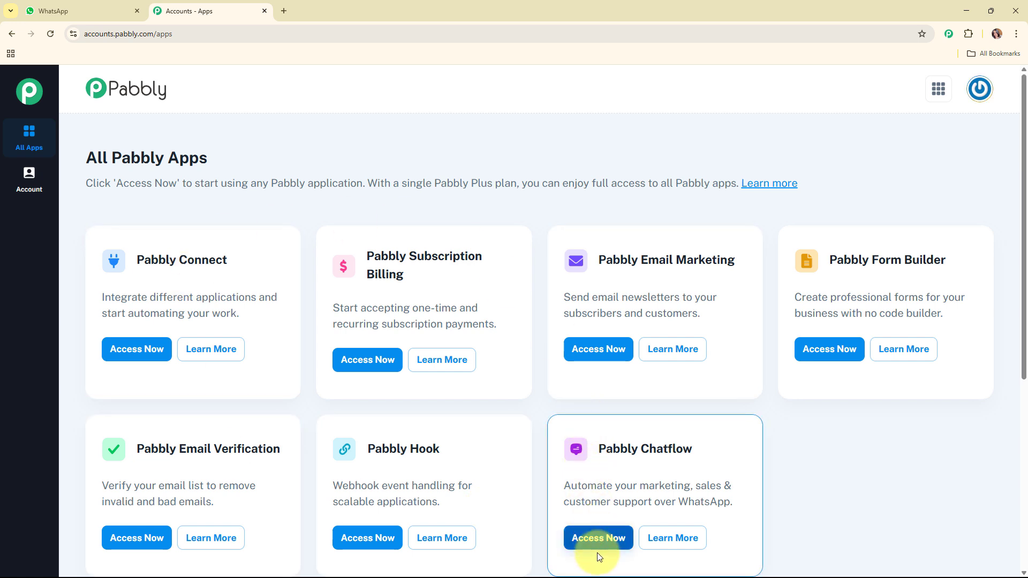
click(599, 539)
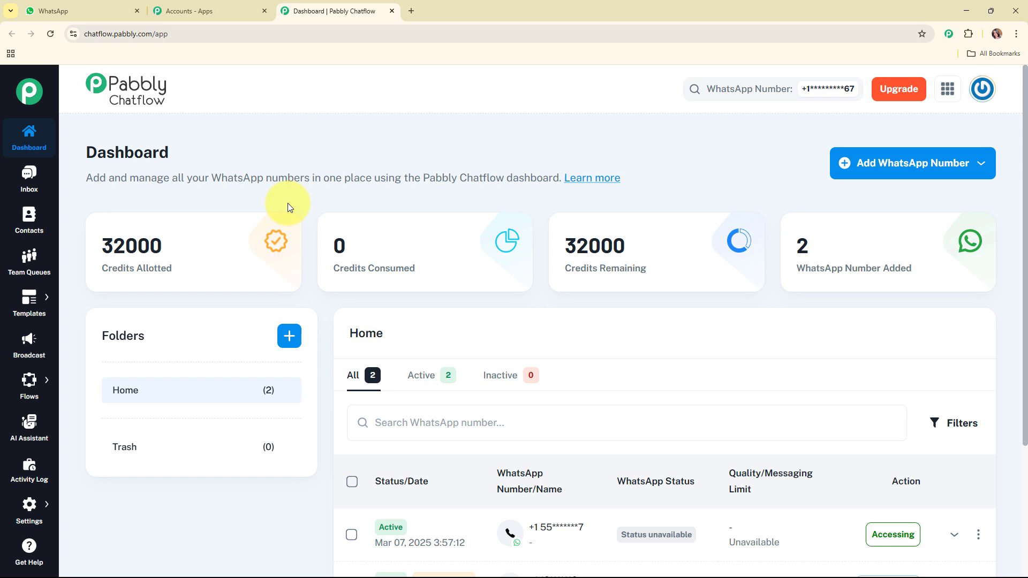
Examine the manual token connection form for adding a WhatsApp number and close it without entering anything.
click(904, 165)
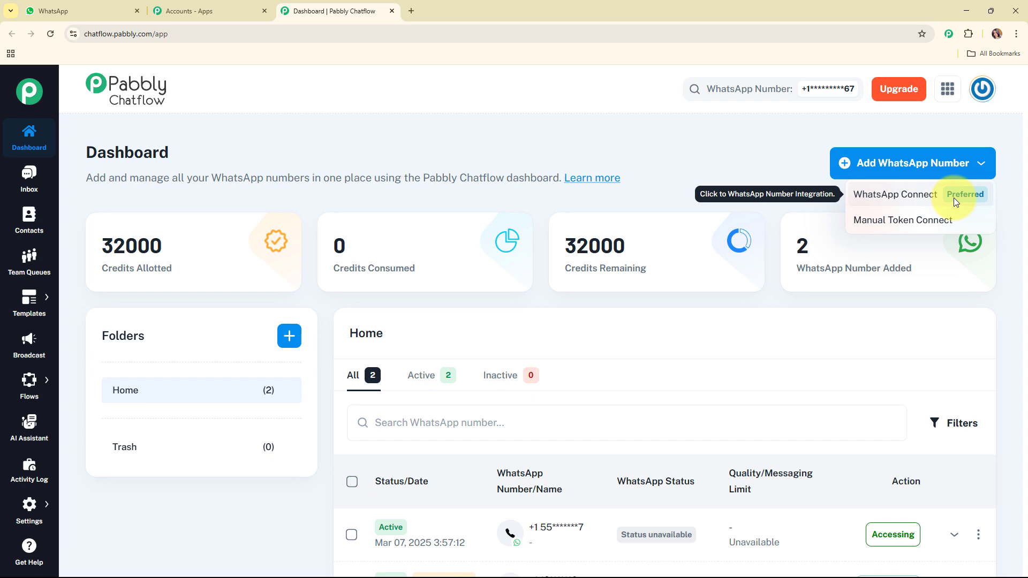
click(910, 221)
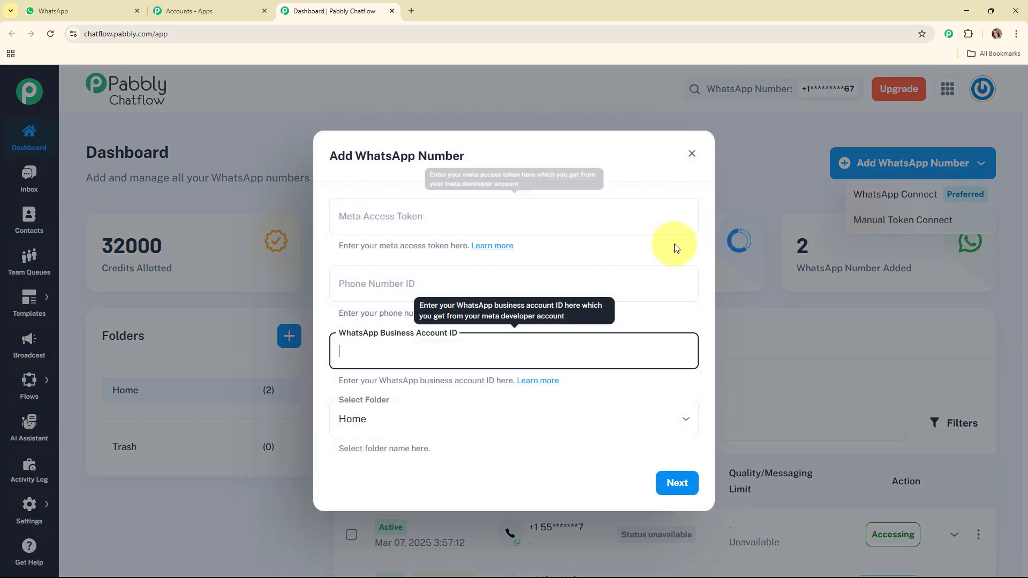
click(378, 224)
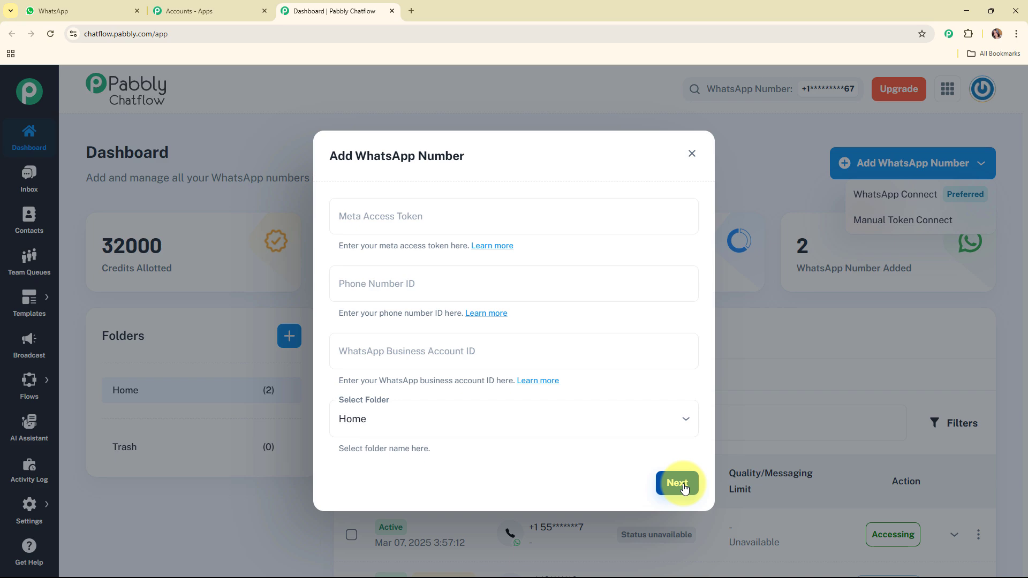
click(692, 154)
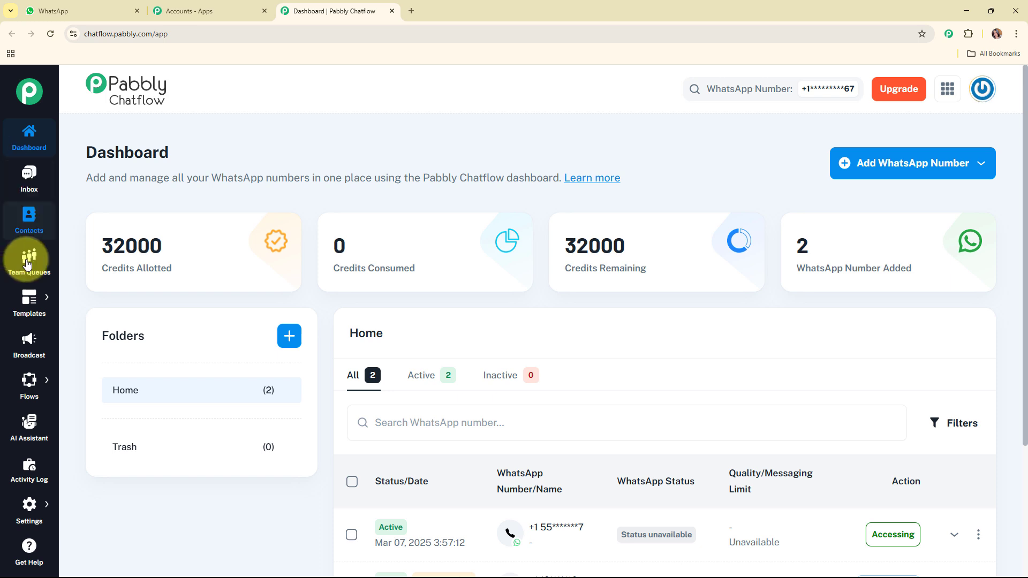
mouse_move(30, 511)
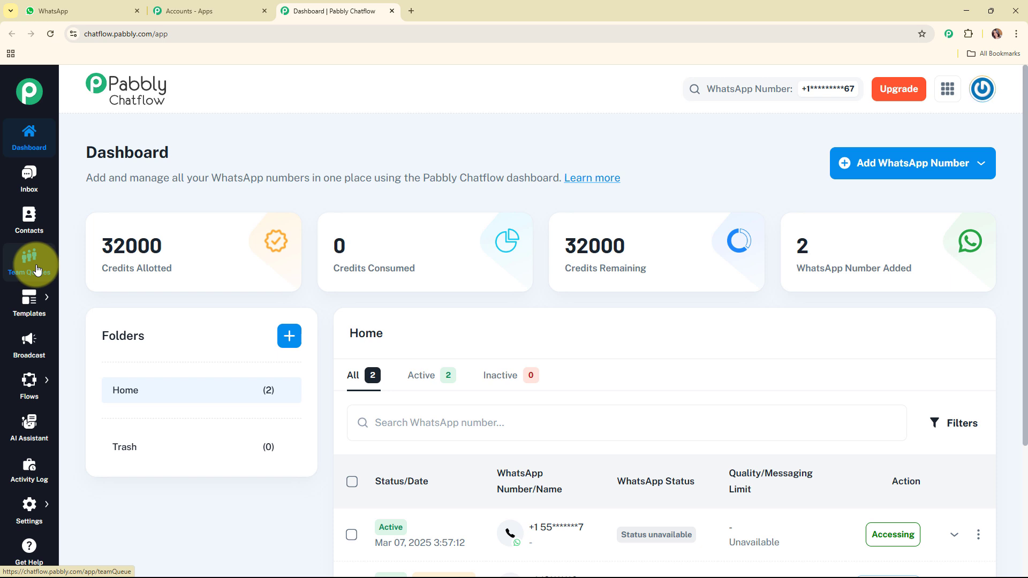
mouse_move(30, 310)
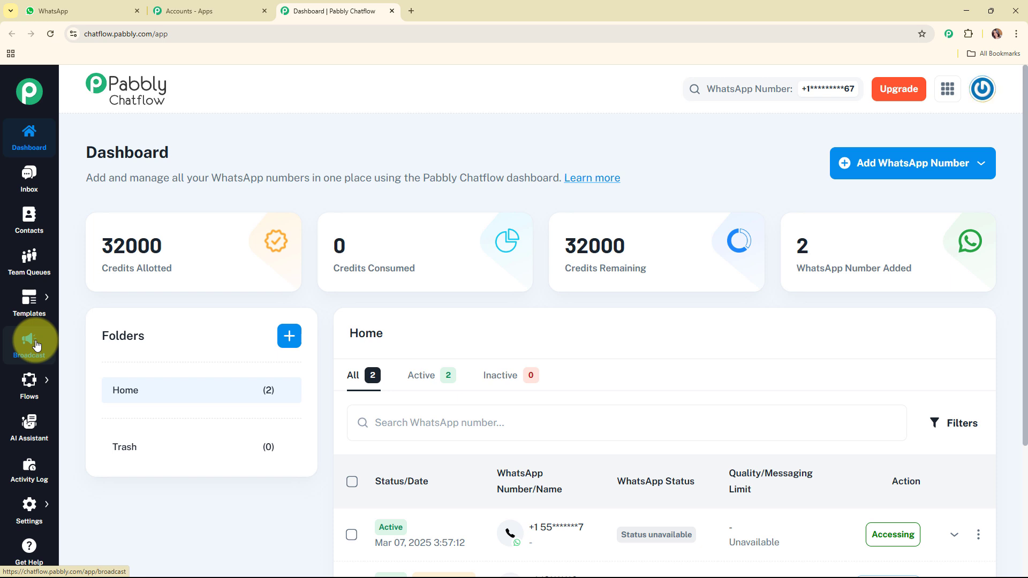
mouse_move(41, 381)
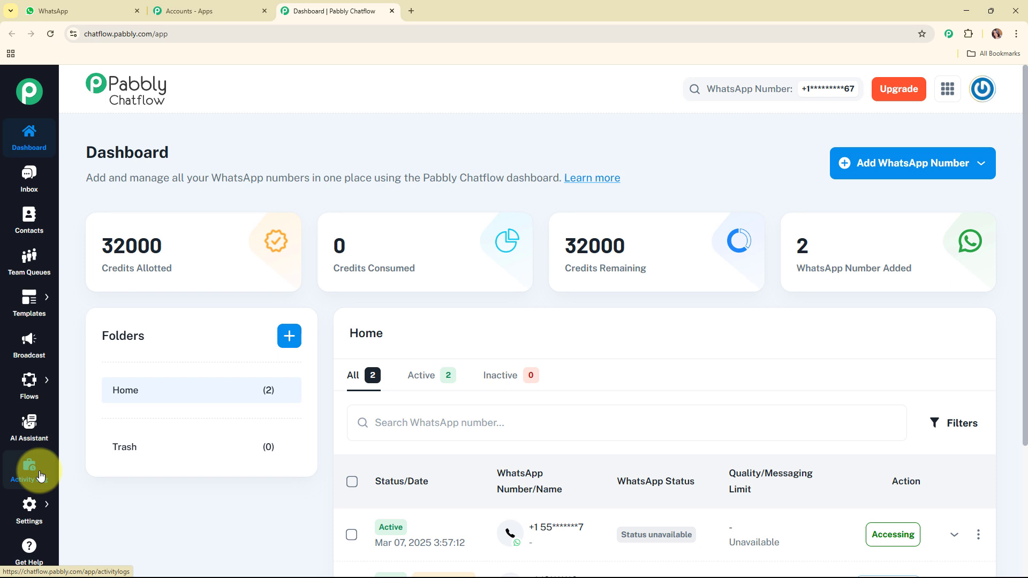
click(29, 511)
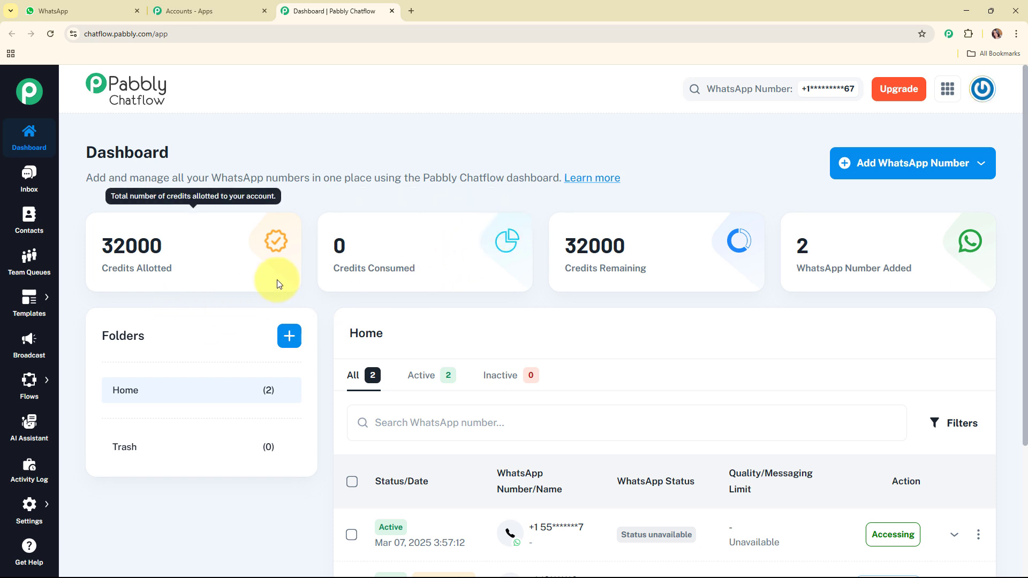
Create a new AI assistant named "AgriHarvest India" from the AI Assistant page.
click(32, 428)
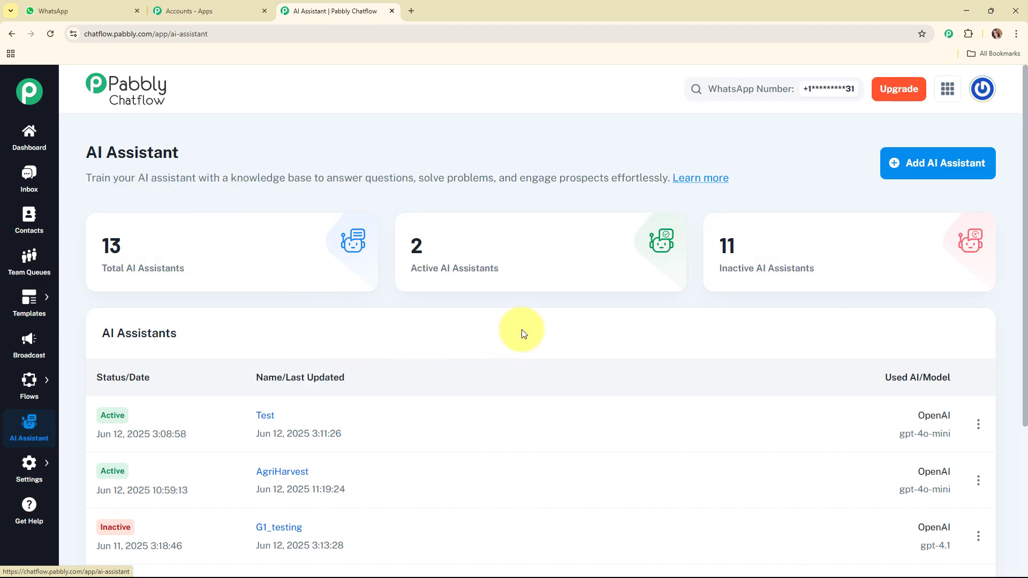
scroll(523, 331, down, 5)
scroll(523, 330, up, 5)
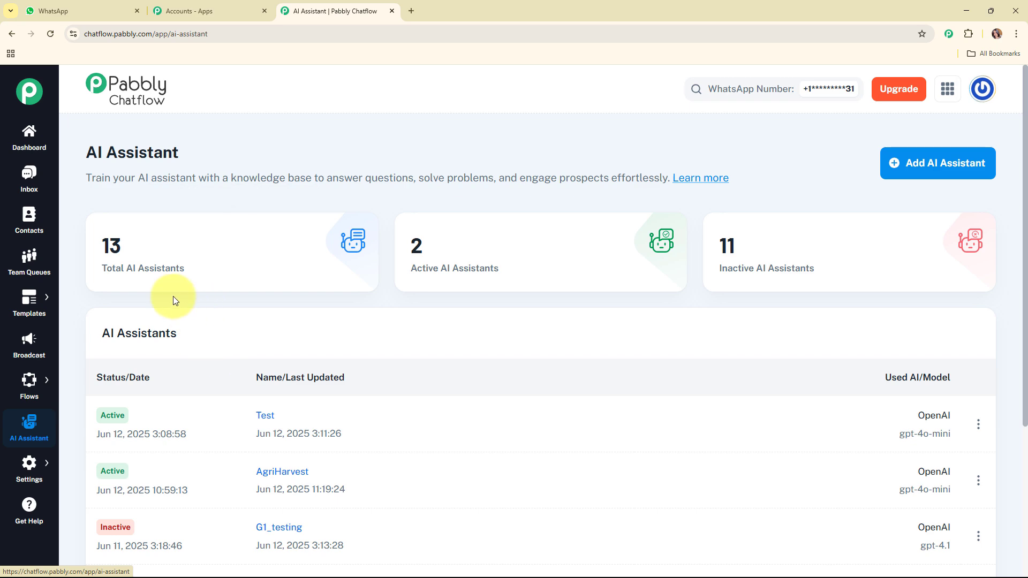
click(937, 163)
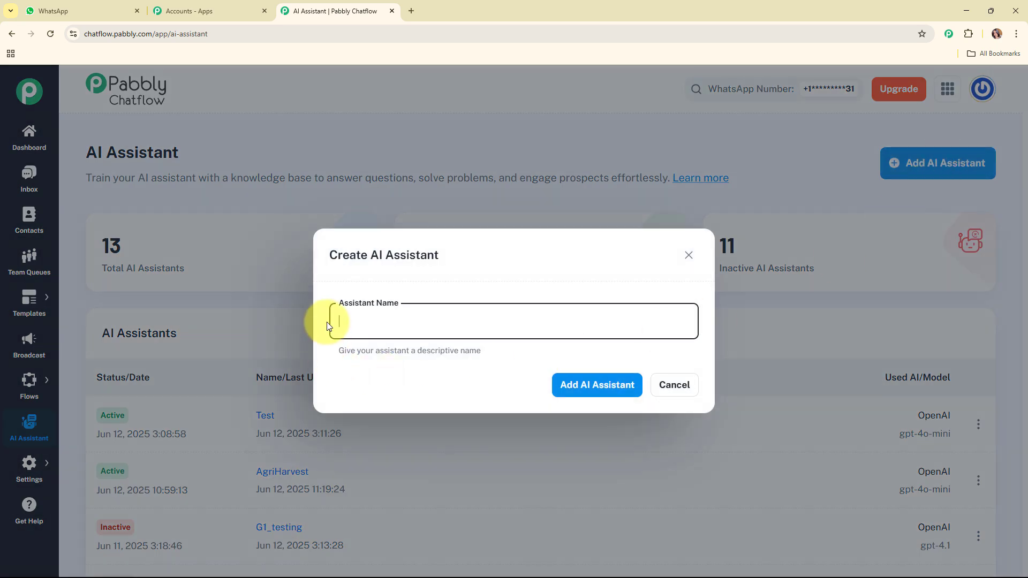
text(AgriHarvest India)
click(566, 387)
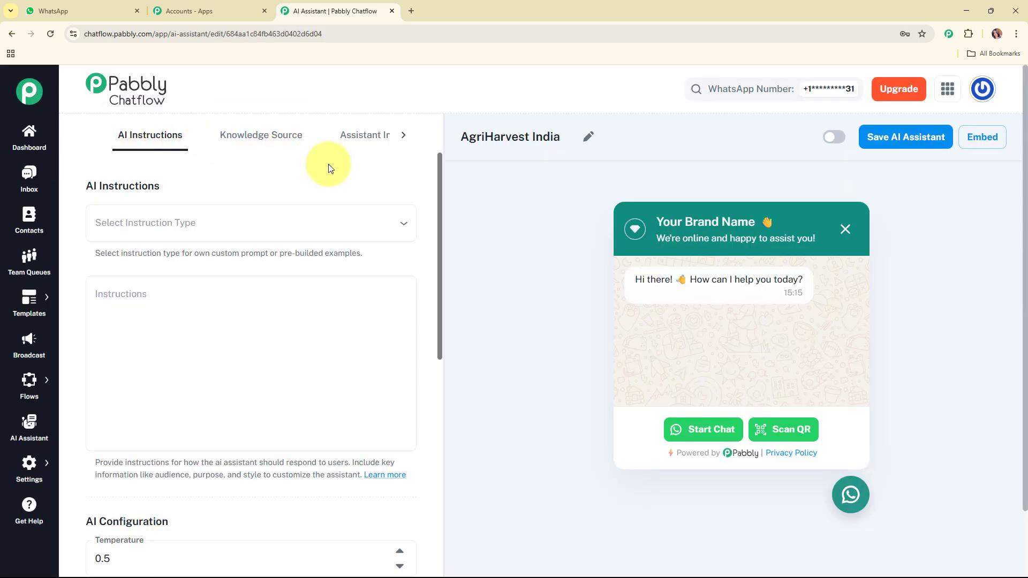
Set the assistant's instruction type to the pre-built AI Agent example and review the instructions it fills in.
click(345, 225)
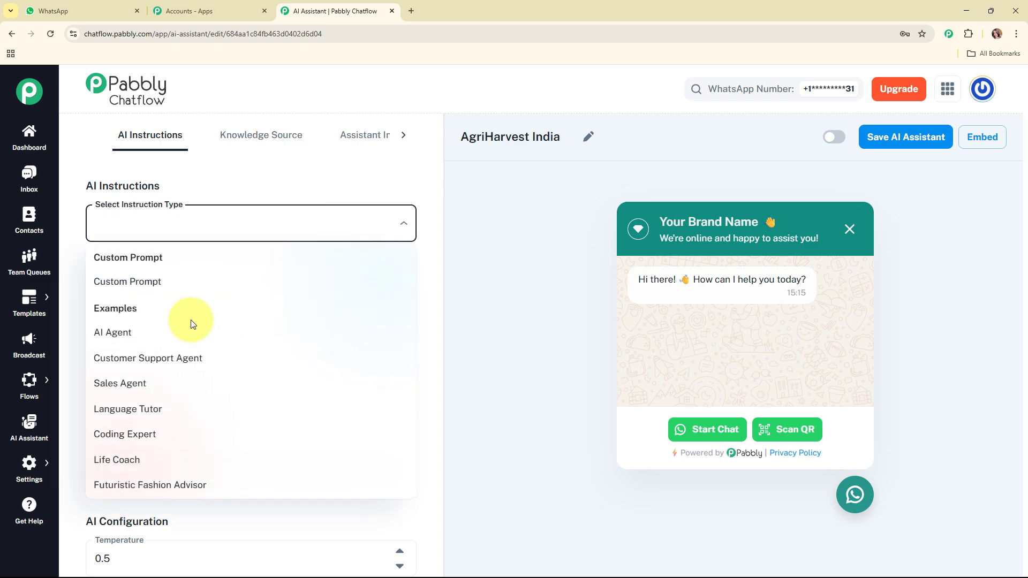
click(166, 344)
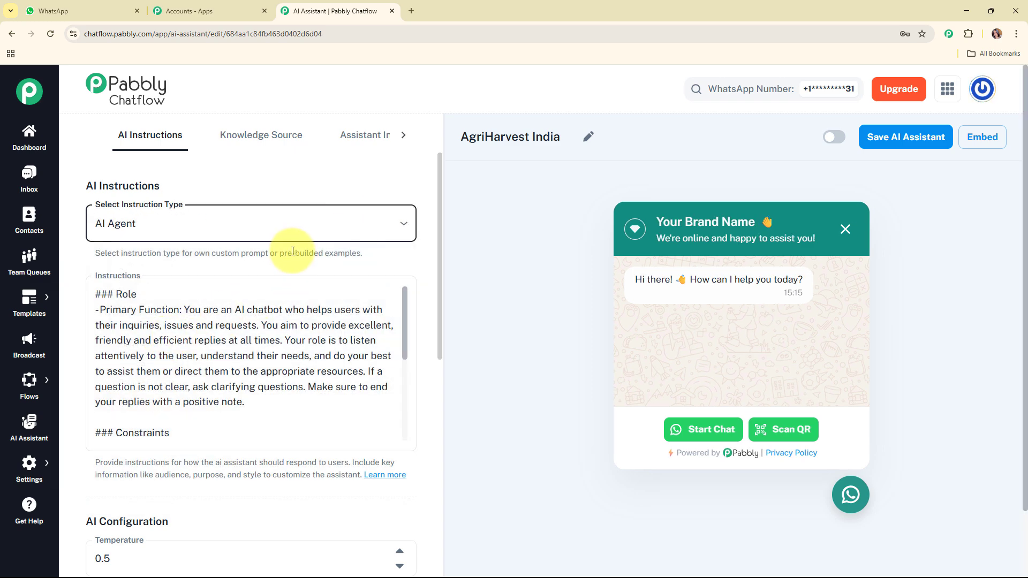
scroll(431, 273, down, 2)
mouse_move(405, 218)
mouse_down()
mouse_move(405, 339)
mouse_move(404, 213)
mouse_up()
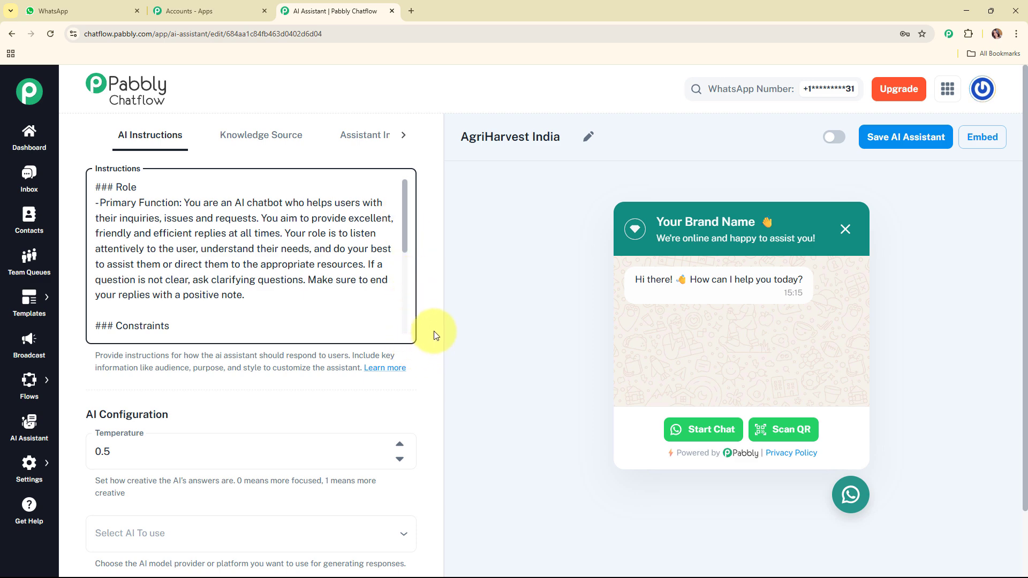
Raise the AI configuration temperature to 0.7.
scroll(434, 336, down, 2)
scroll(434, 334, down, 1)
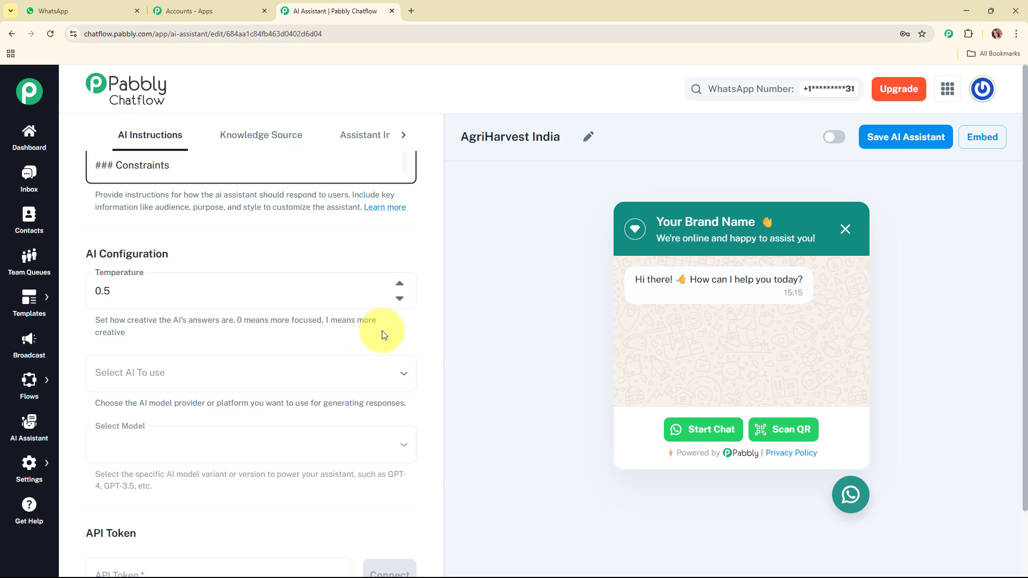
click(401, 285)
click(400, 284)
Choose OpenAI as the AI provider and gpt-4o-mini as the model.
scroll(388, 329, down, 2)
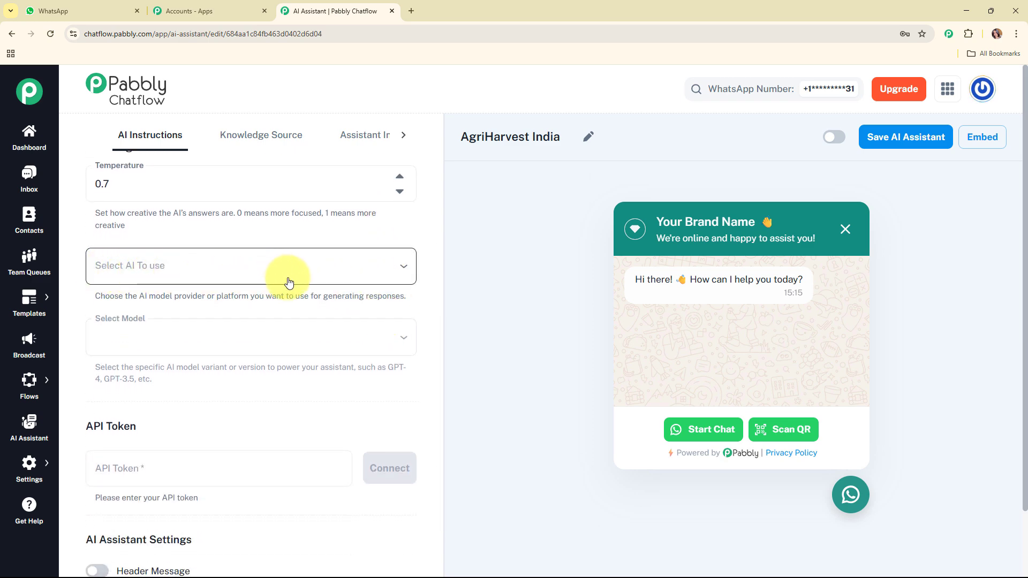
click(259, 266)
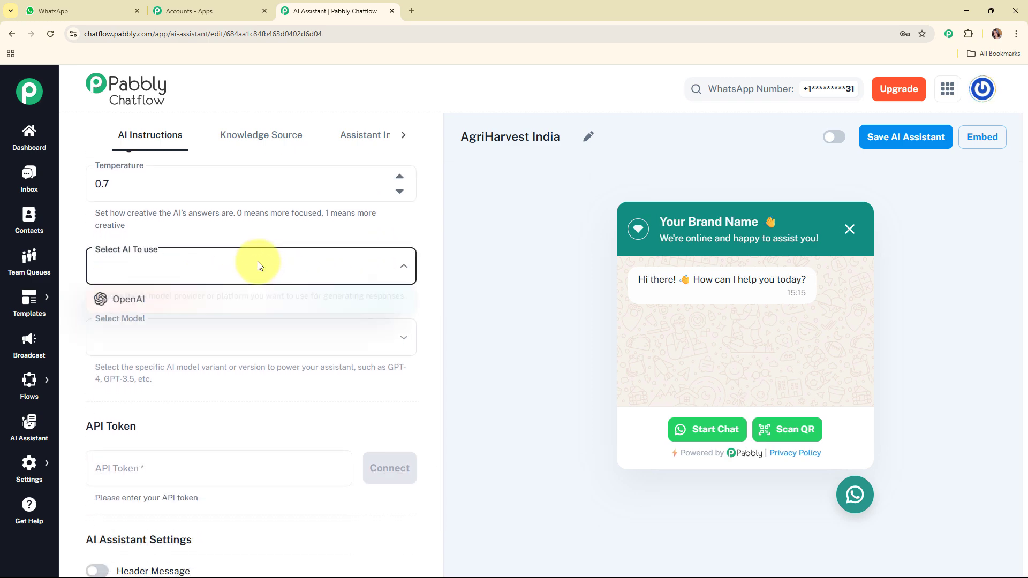
click(237, 303)
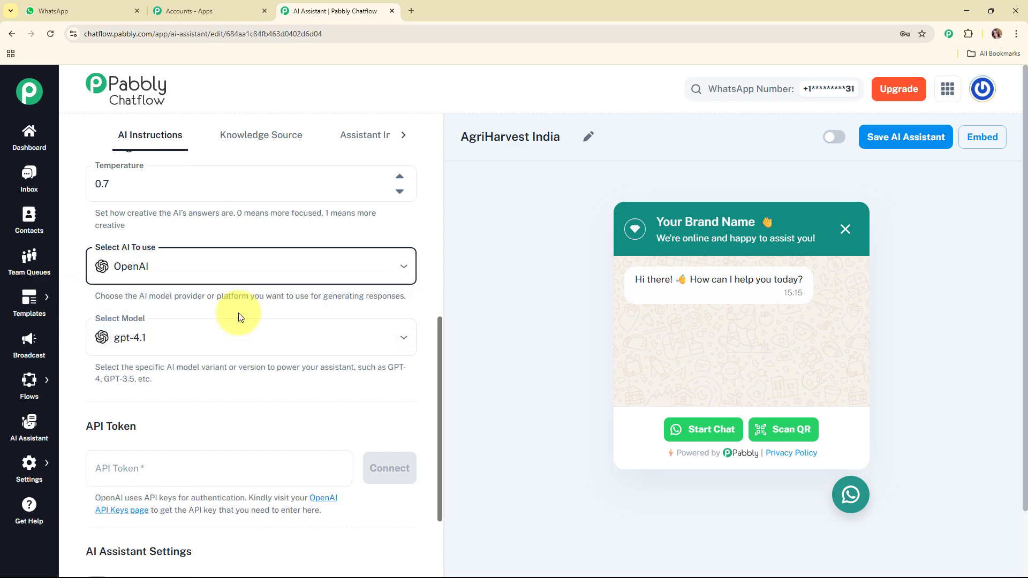
click(242, 337)
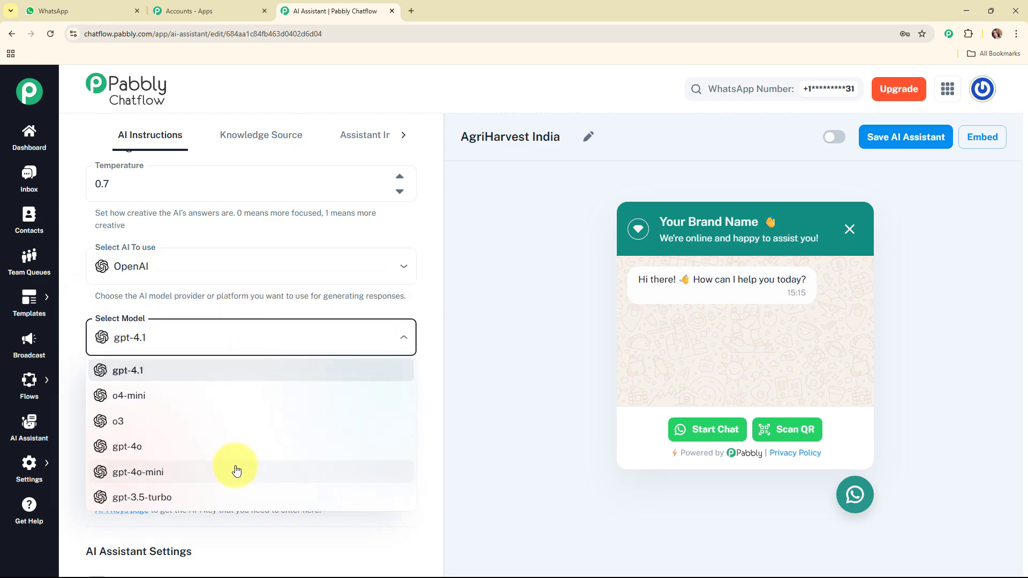
click(138, 472)
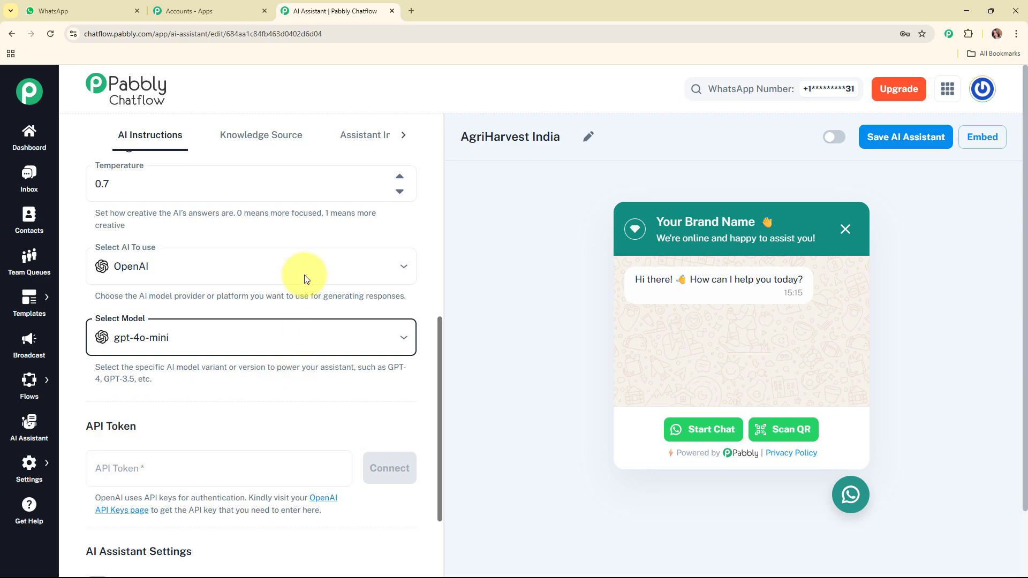
Review the API token requirements, then switch to the OpenAI platform and open its API keys page.
scroll(300, 238, down, 3)
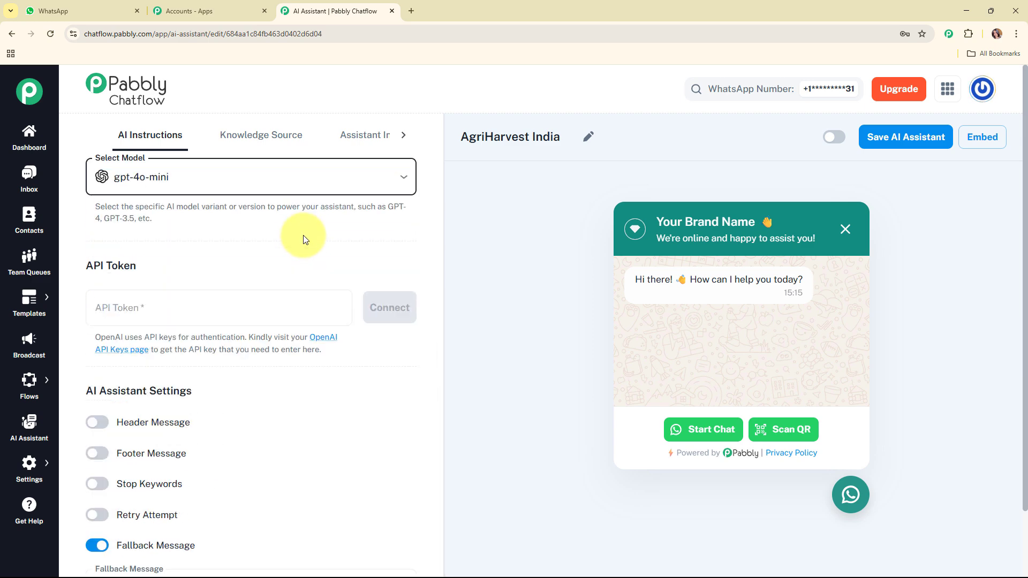
scroll(224, 231, down, 1)
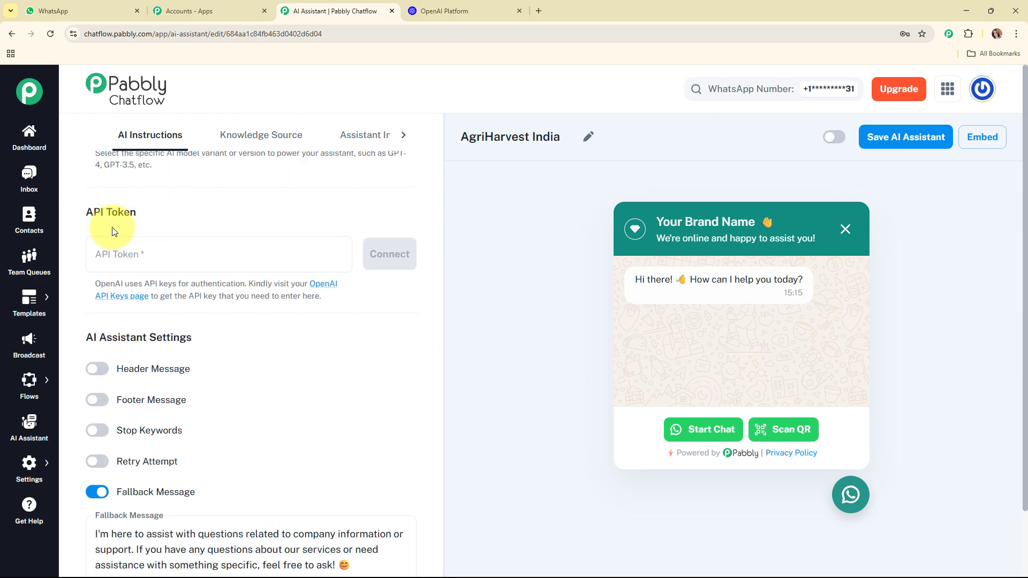
click(203, 266)
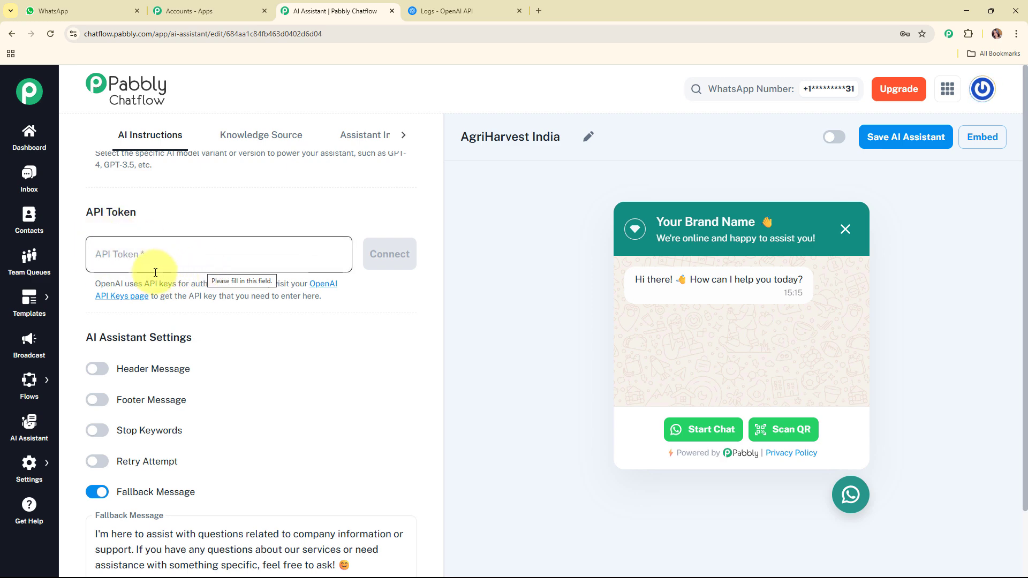
drag(96, 278, 413, 322)
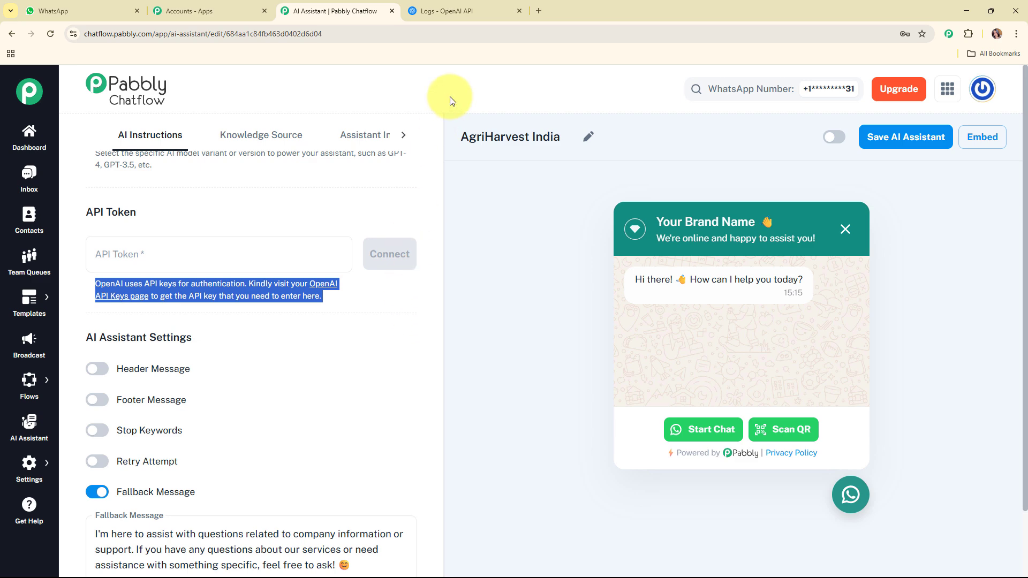
click(465, 5)
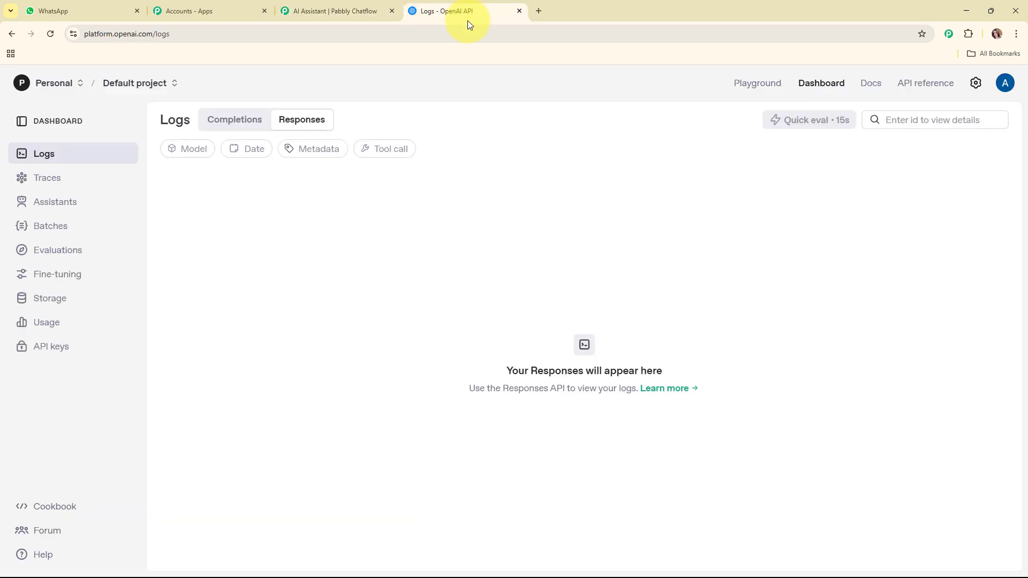
click(40, 354)
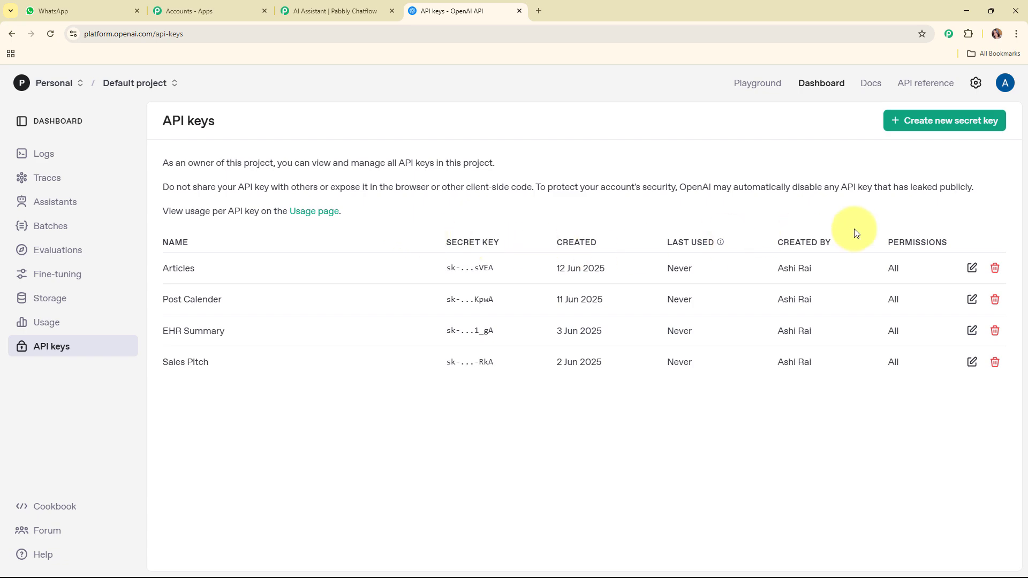
Create an OpenAI secret key named "AgriHarvest" in the Default project and copy the generated key.
click(963, 121)
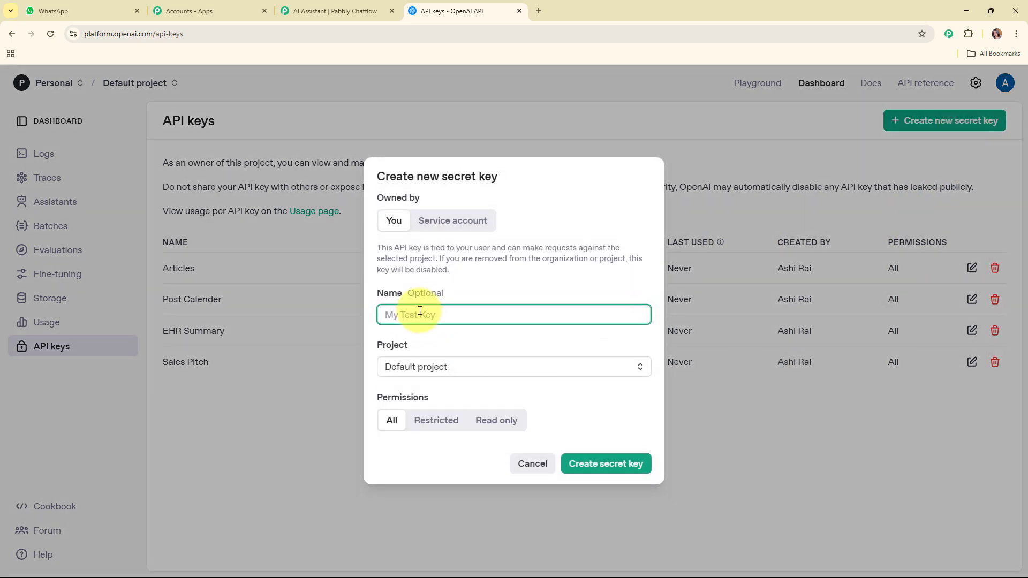
text(AgriHrav)
text(est)
click(452, 369)
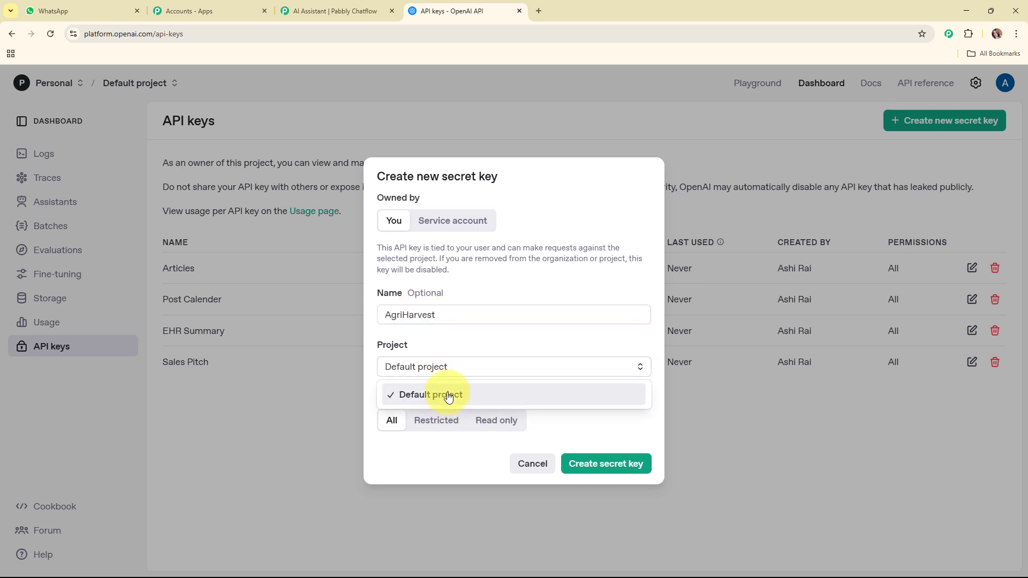
click(449, 397)
click(612, 472)
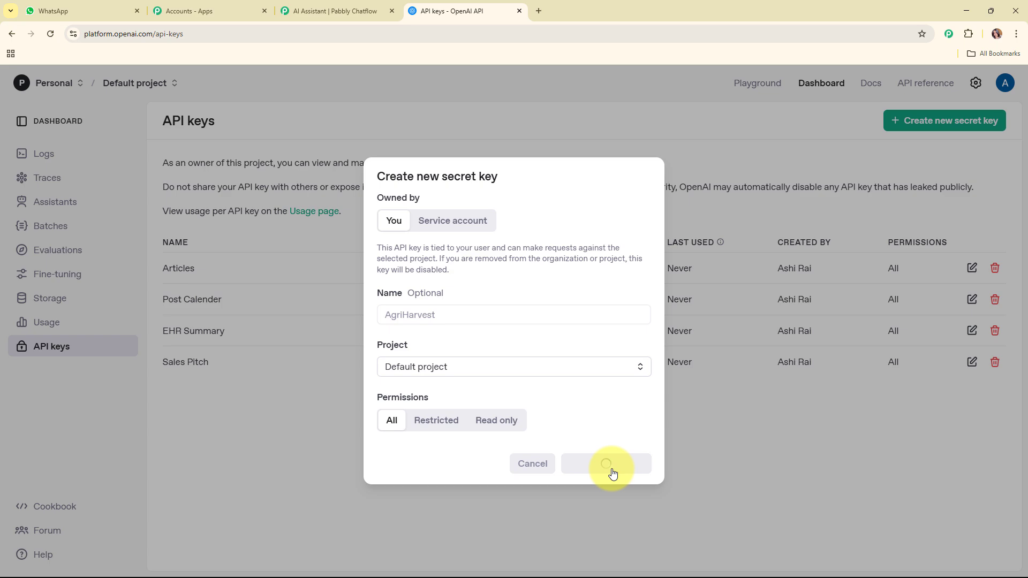
click(621, 343)
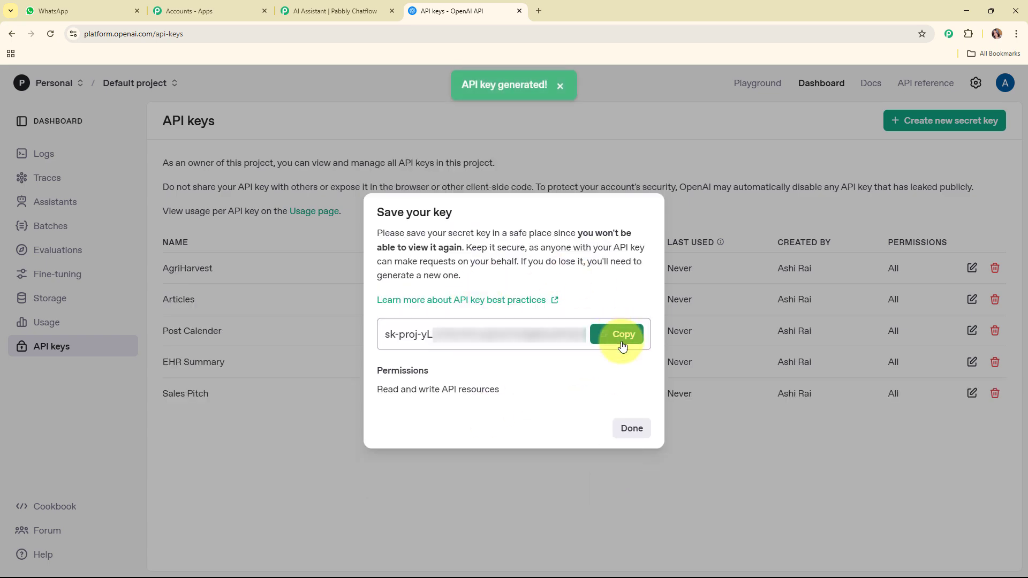
click(631, 429)
Return to the Pabbly Chatflow assistant, paste the OpenAI API key as the API token and connect it.
click(341, 11)
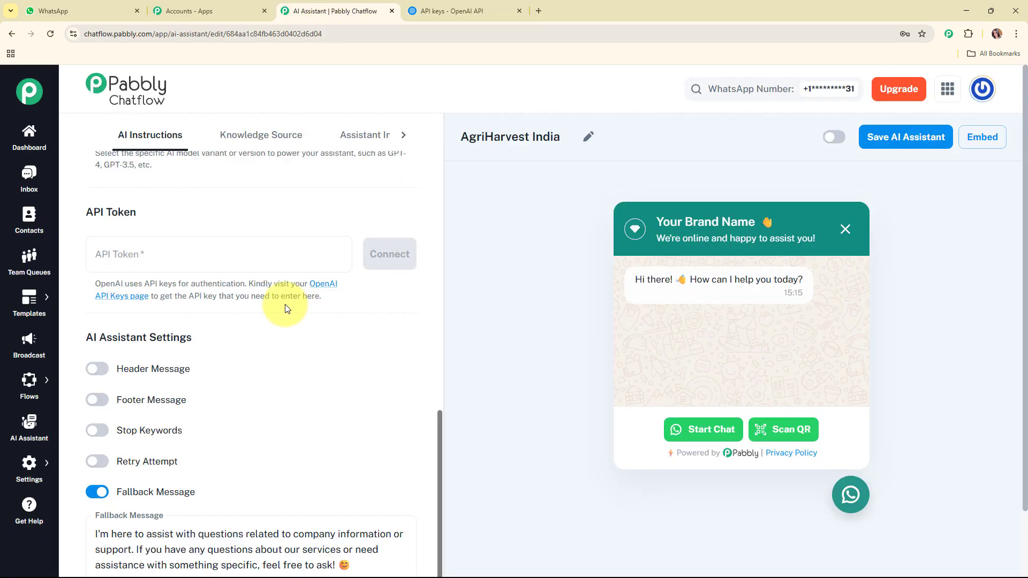
click(222, 262)
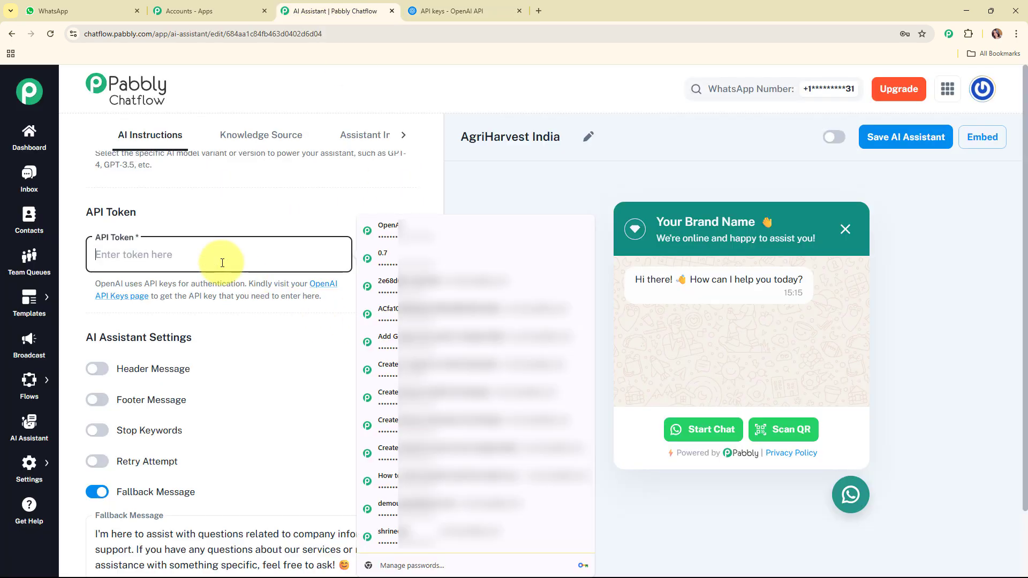
key(ctrl+v)
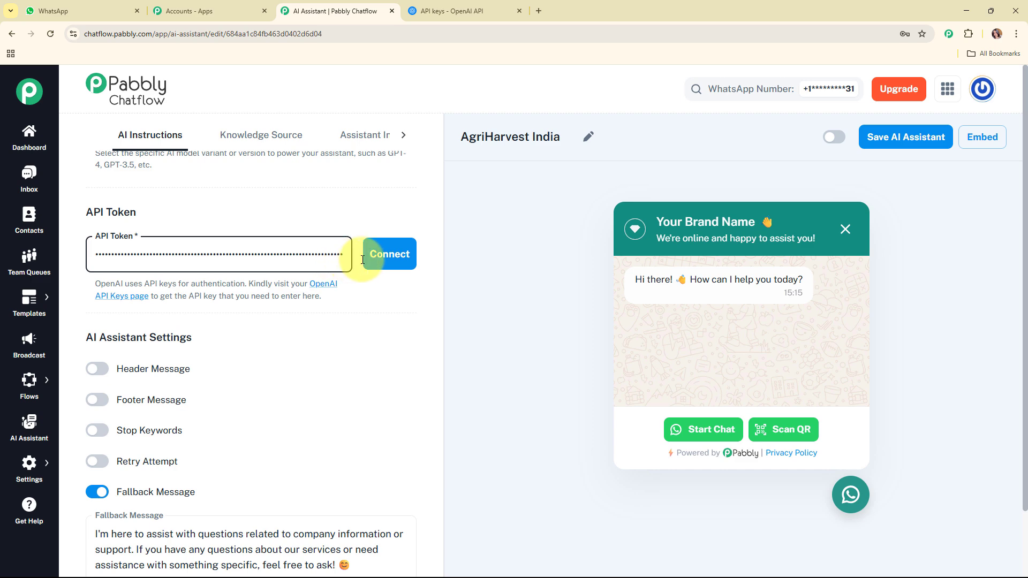
click(385, 264)
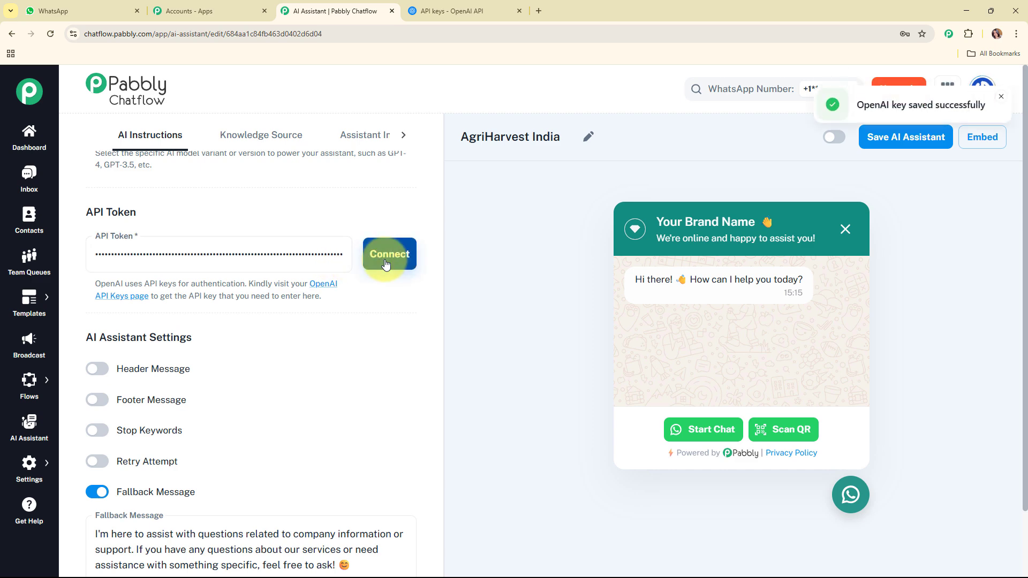
Replace the fallback message with the copied text beginning "Oops! I didn't quite catch that. I'm here to assist you with:".
scroll(395, 319, down, 1)
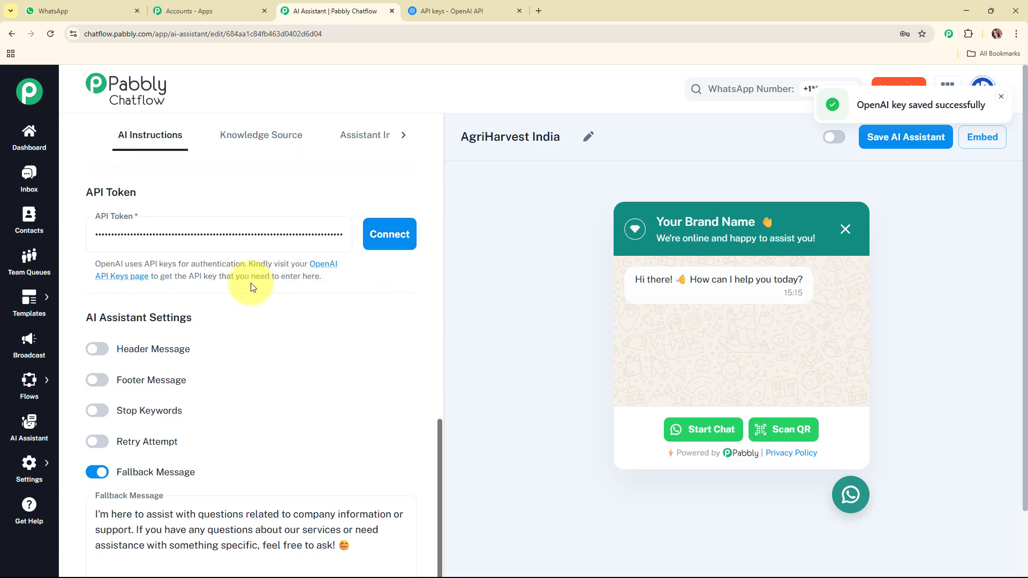
scroll(225, 284, down, 2)
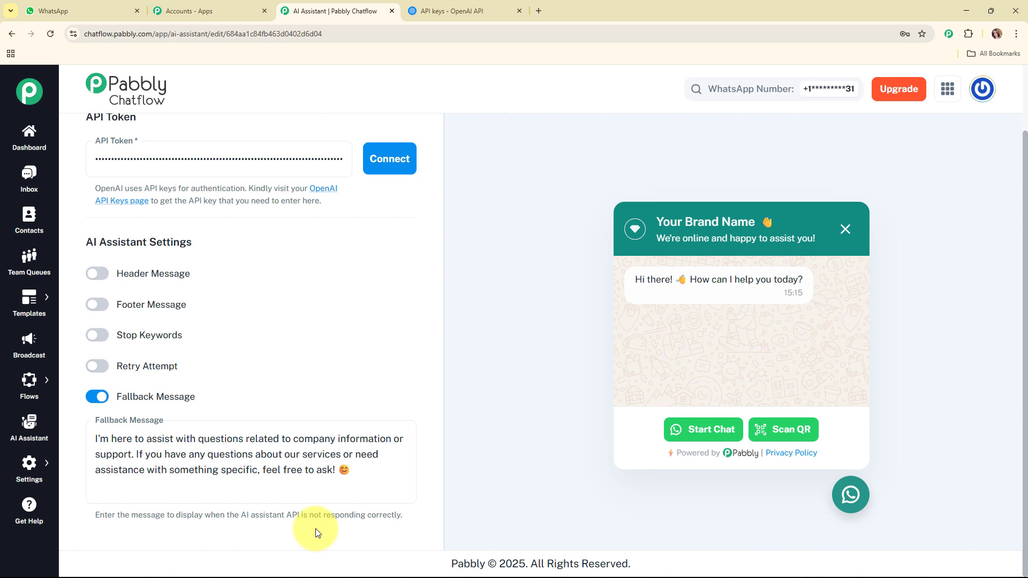
click(287, 485)
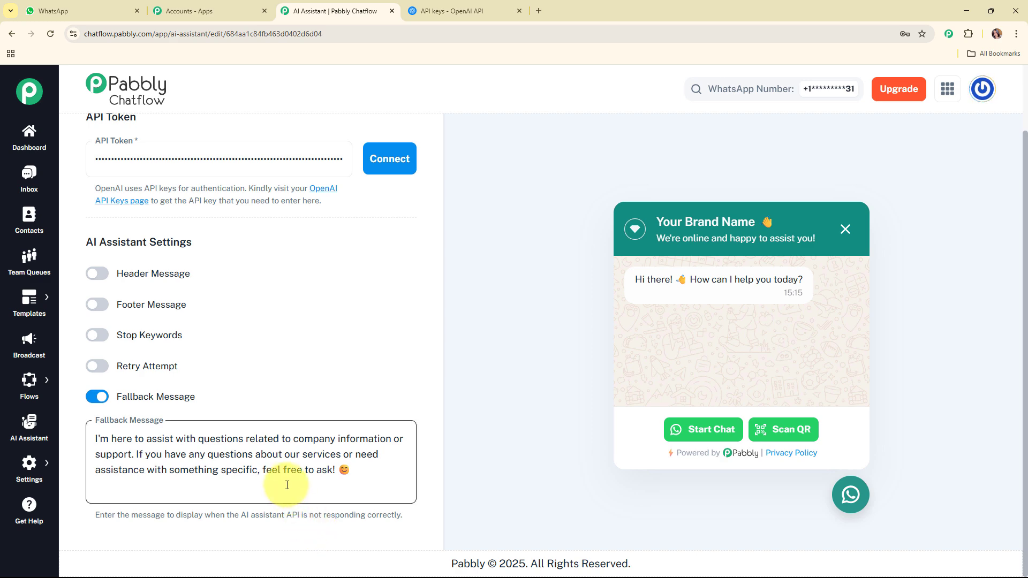
key(ctrl+a)
key(ctrl+v)
drag(408, 477, 422, 431)
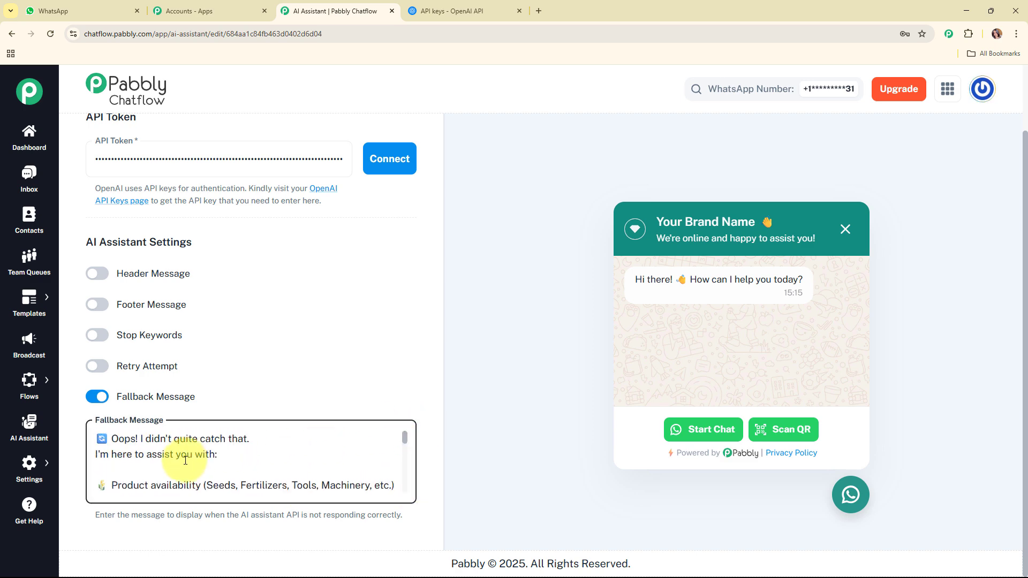
scroll(448, 342, up, 2)
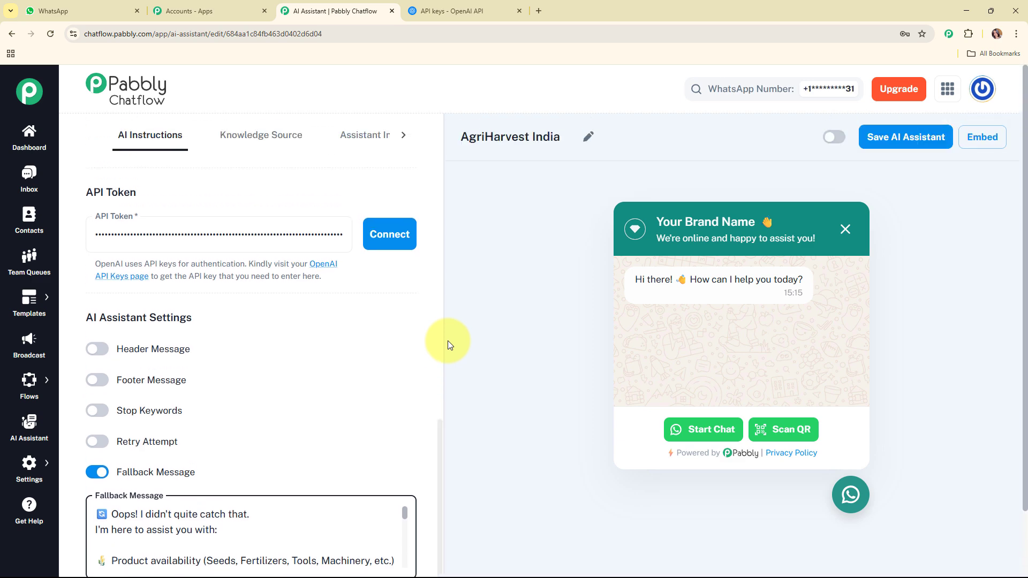
Set the knowledge source to Upload File and choose the "About AgriHarvest India – Brand Introduction" text file from Downloads.
click(283, 138)
click(294, 202)
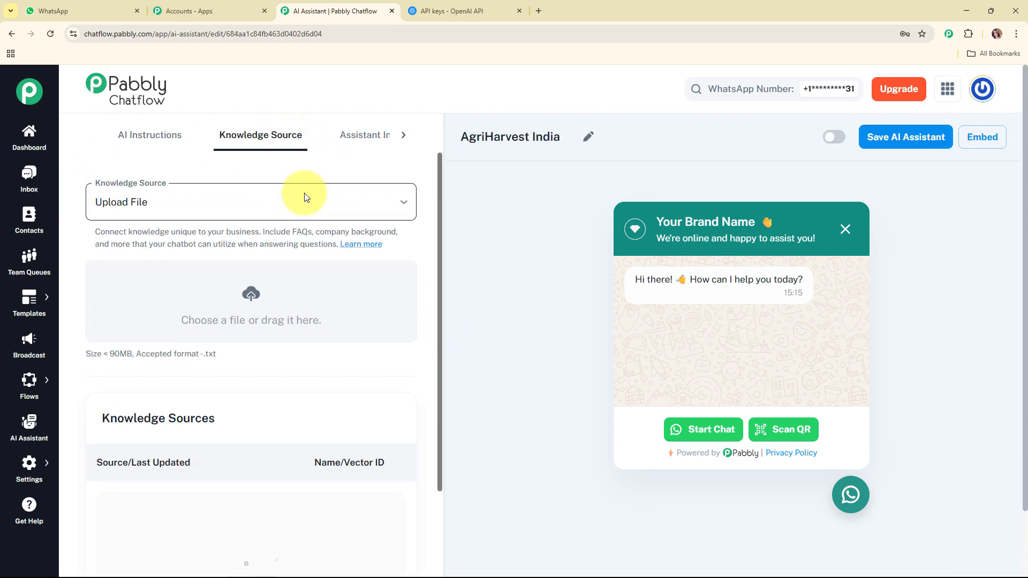
click(296, 244)
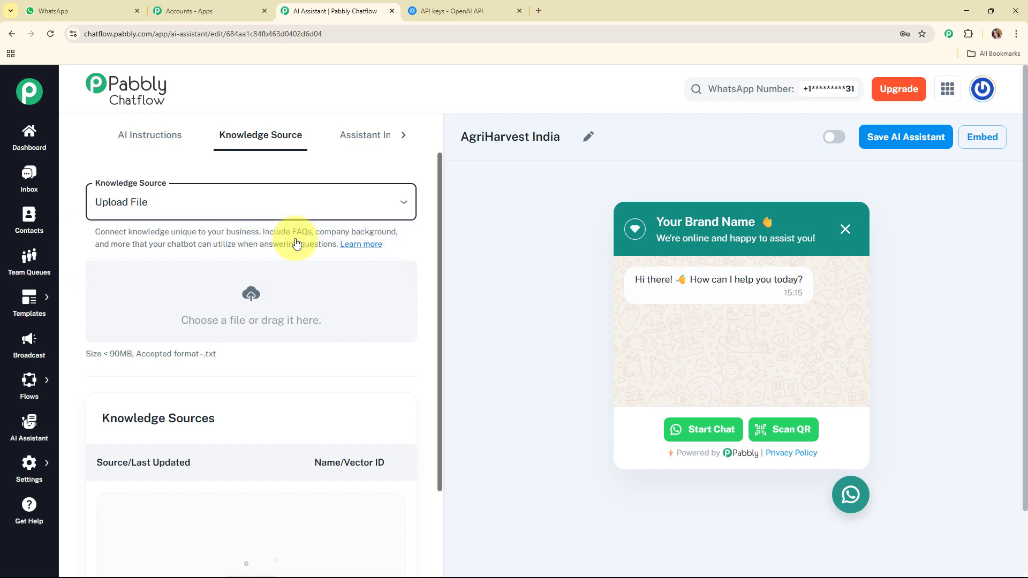
click(250, 309)
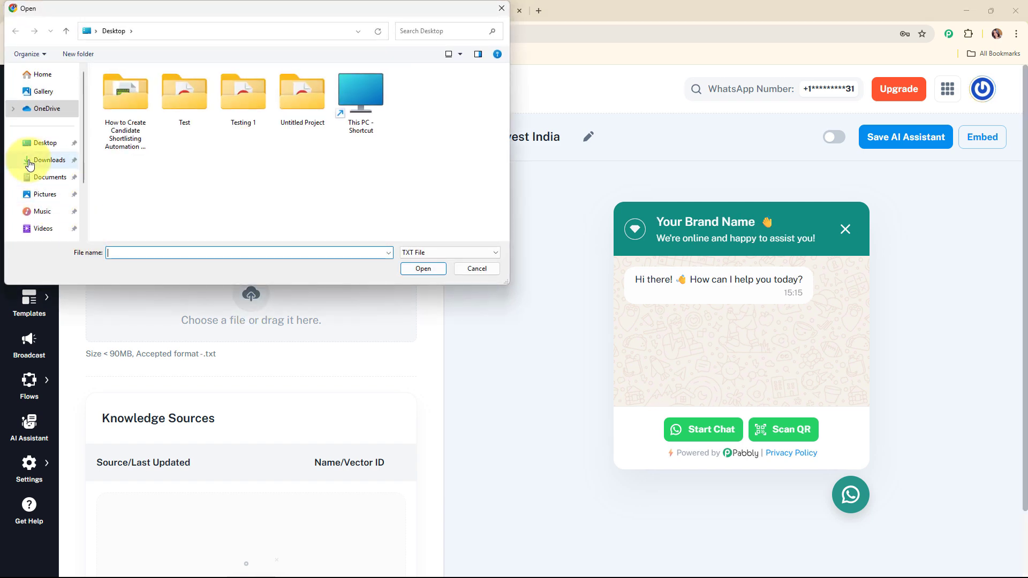
click(42, 159)
click(147, 101)
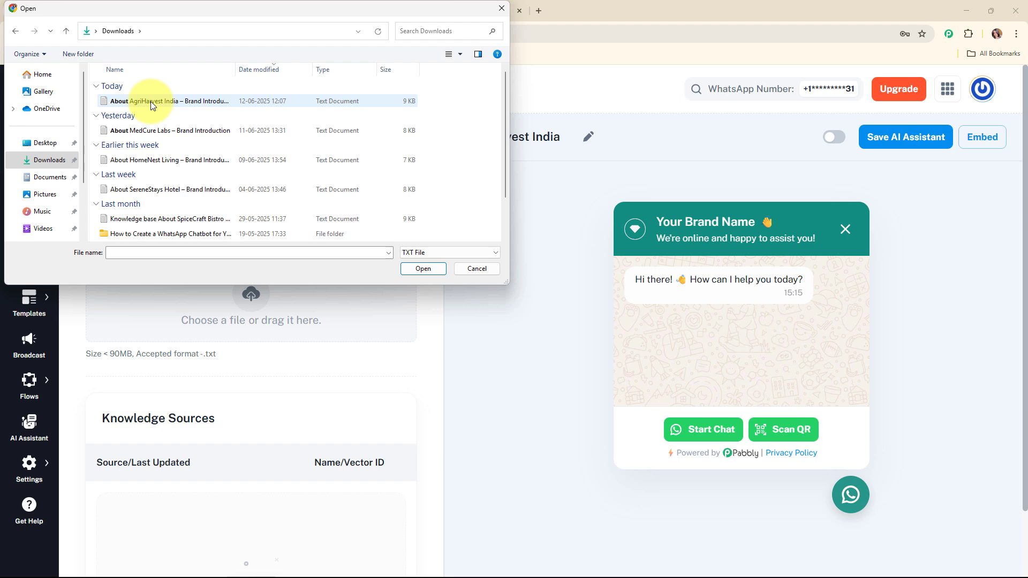
click(423, 267)
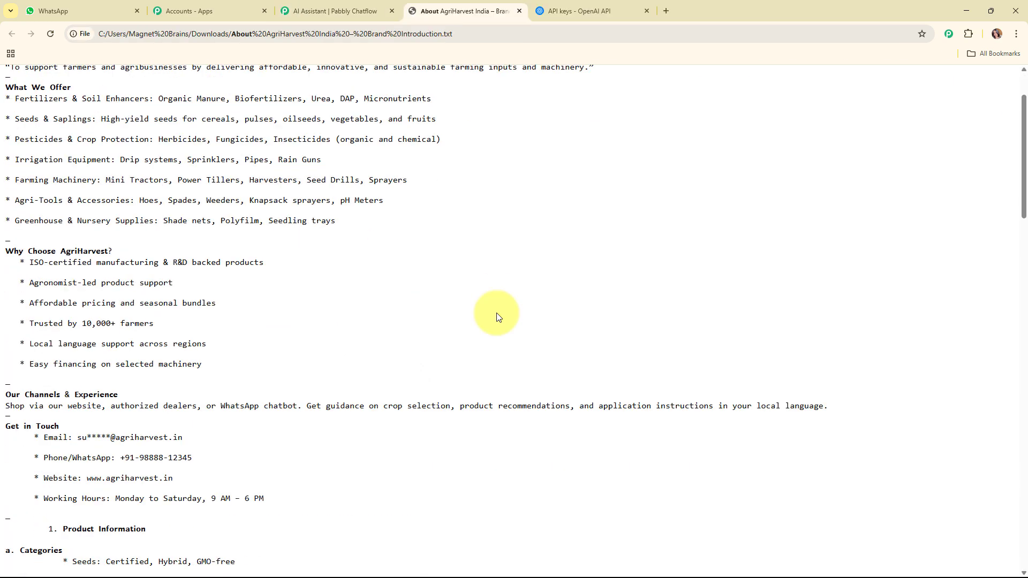
Examine the AgriHarvest India brand introduction file, from the company overview through its product, crop guidance and support sections.
scroll(495, 332, down, 7)
scroll(581, 415, up, 8)
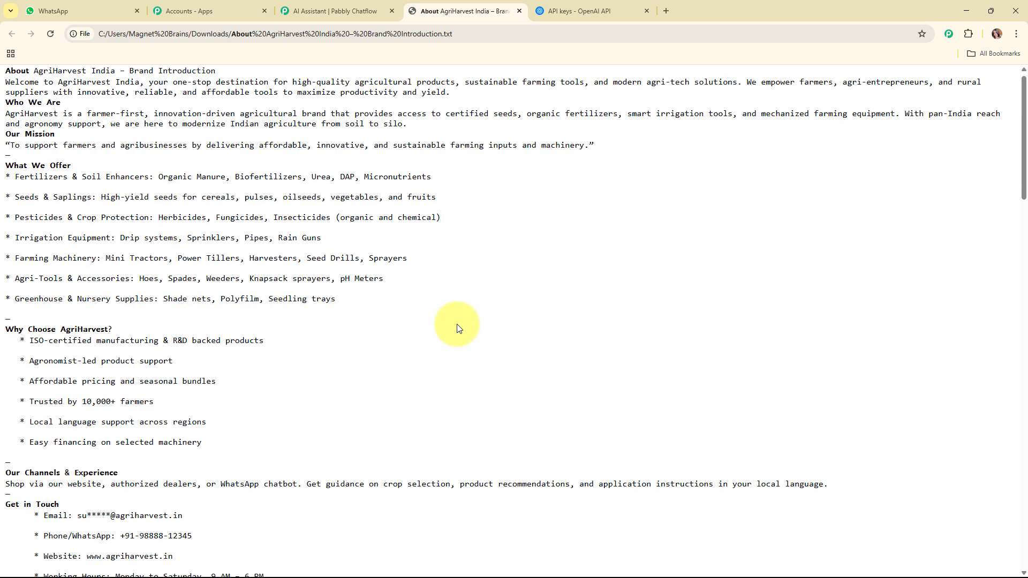
scroll(457, 326, down, 20)
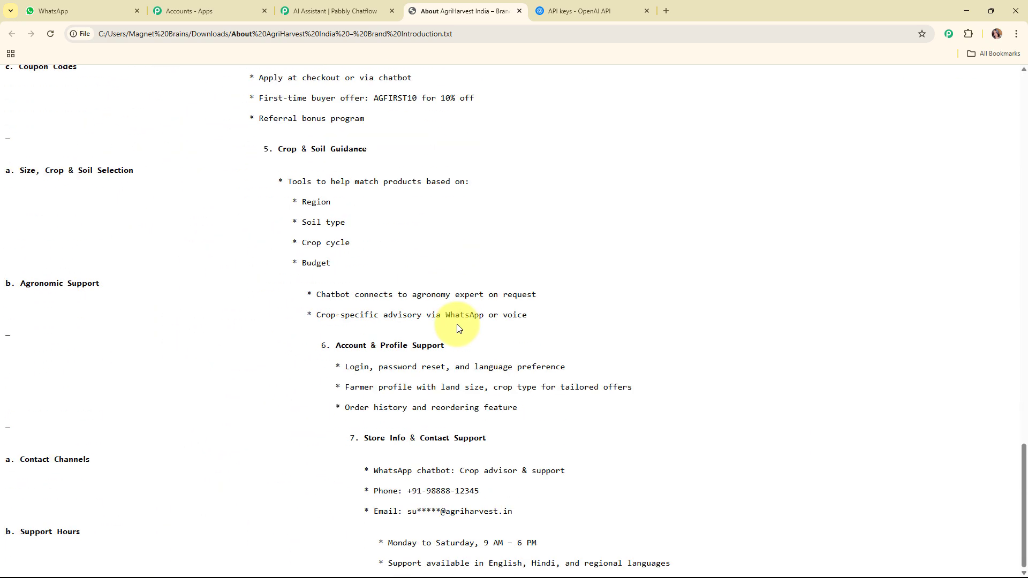
Close the brand introduction file and set the assistant interface's header display heading name to "AgriHarvest India", keeping the waving-hand emoji.
click(519, 11)
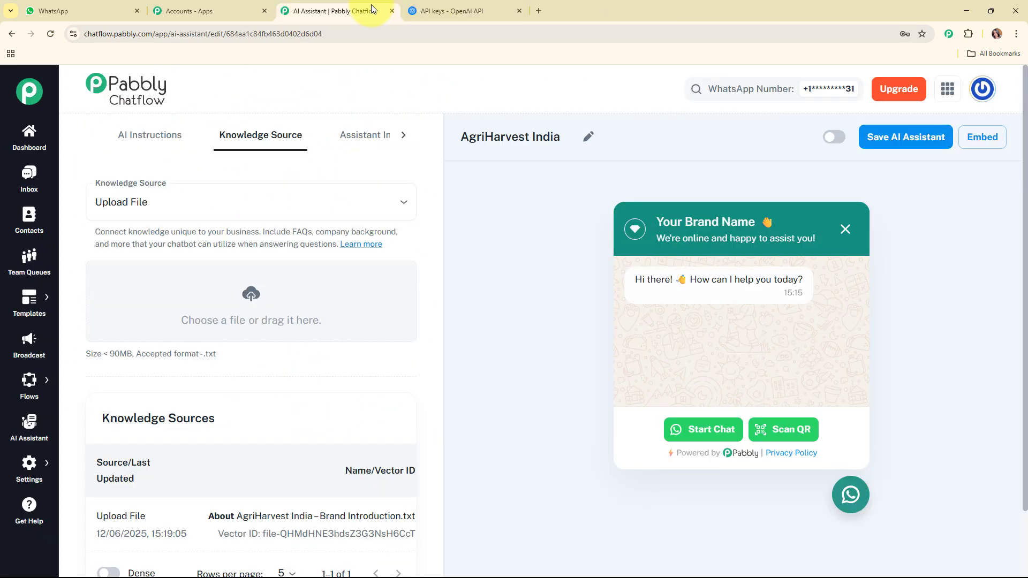
scroll(138, 339, down, 2)
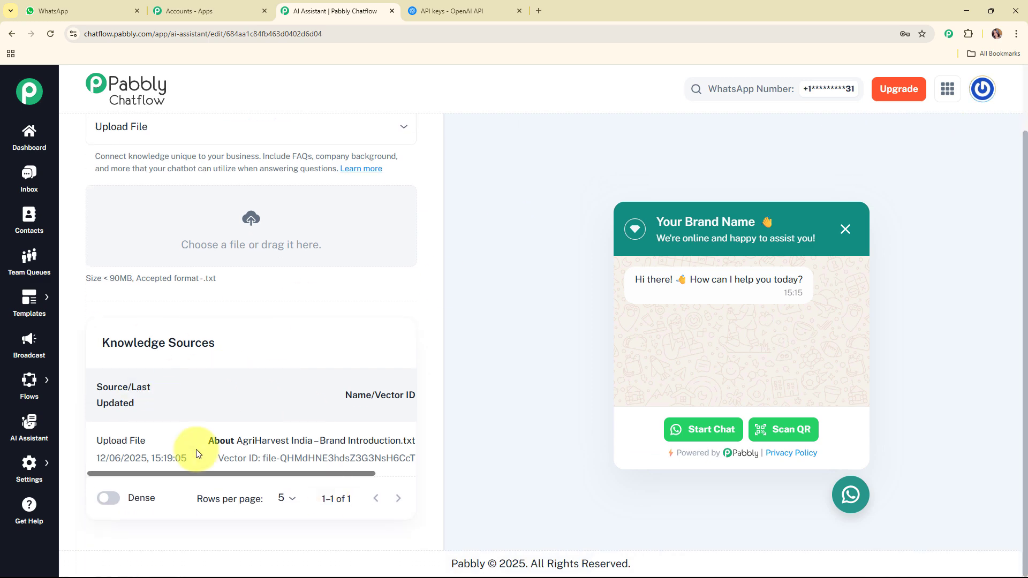
scroll(490, 394, up, 2)
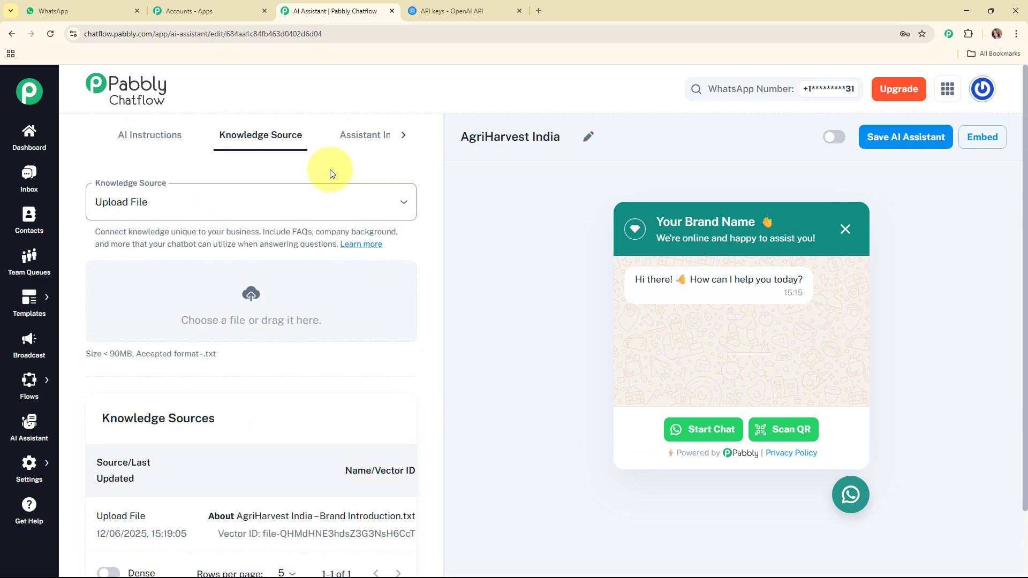
click(363, 142)
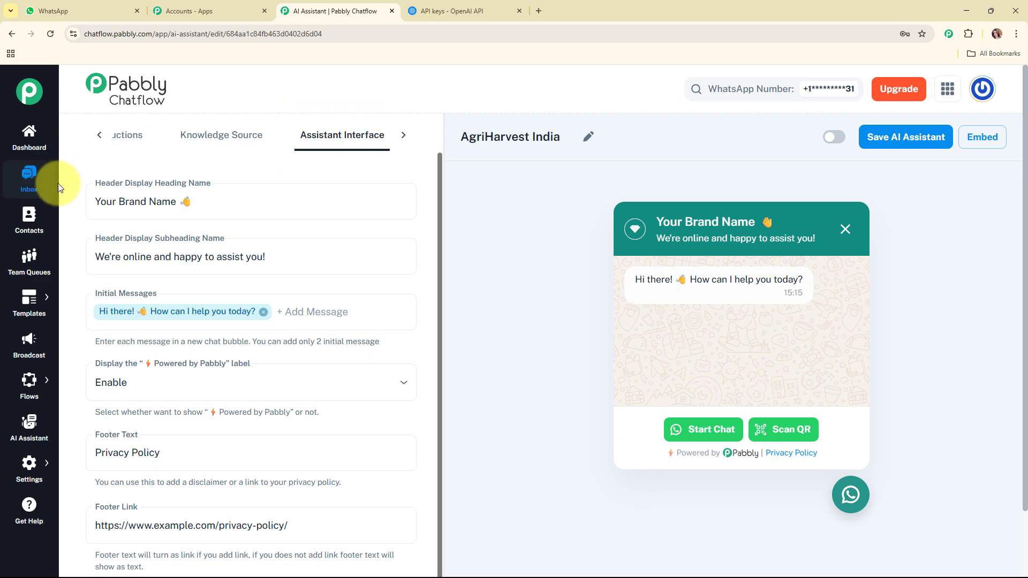
drag(188, 197, 92, 202)
key(BackSpace)
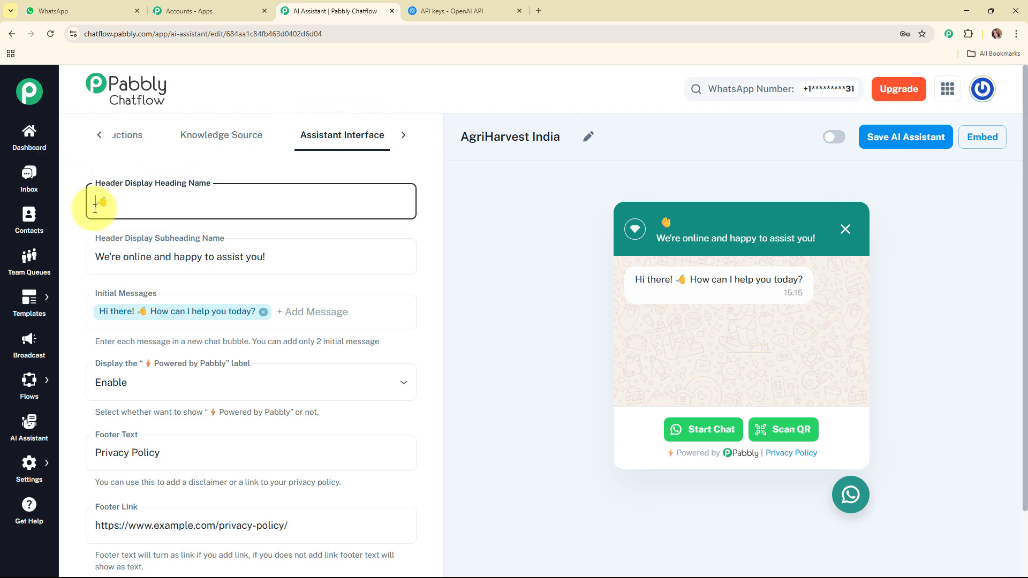
text(AgriHarvest India)
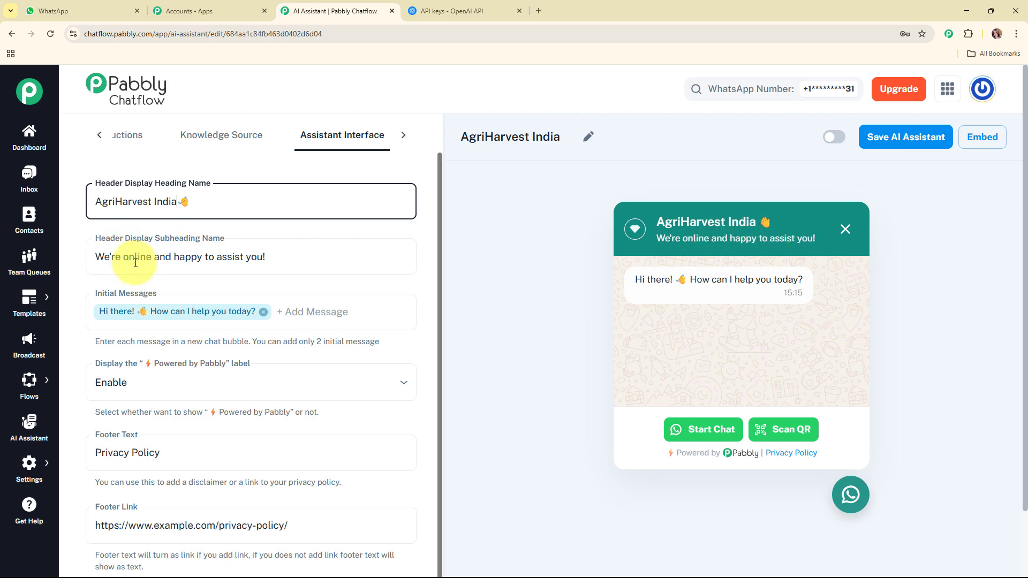
Disable the "Powered by Pabbly" label in the assistant interface, and set it back to Enable.
scroll(378, 275, down, 1)
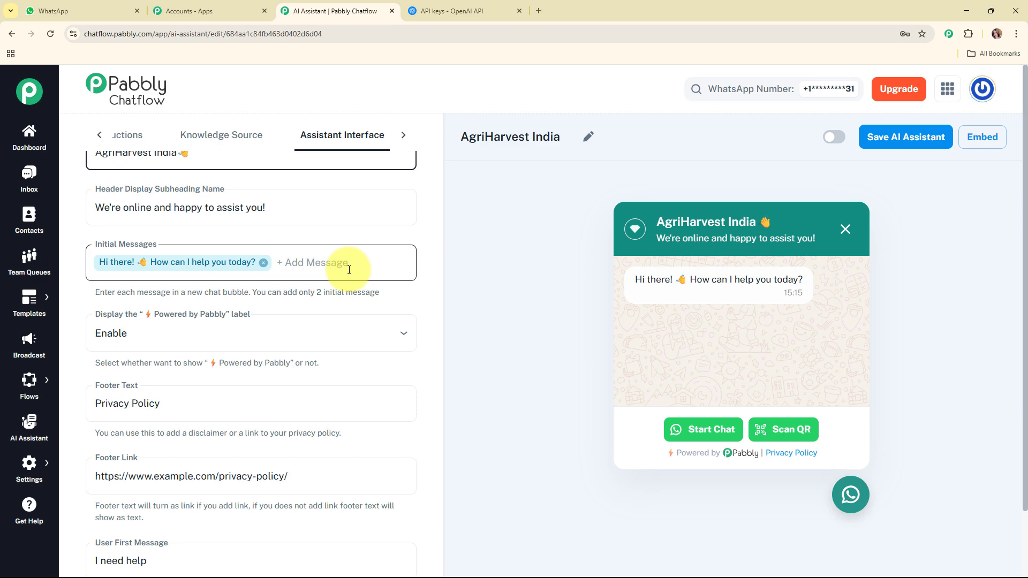
scroll(349, 270, down, 2)
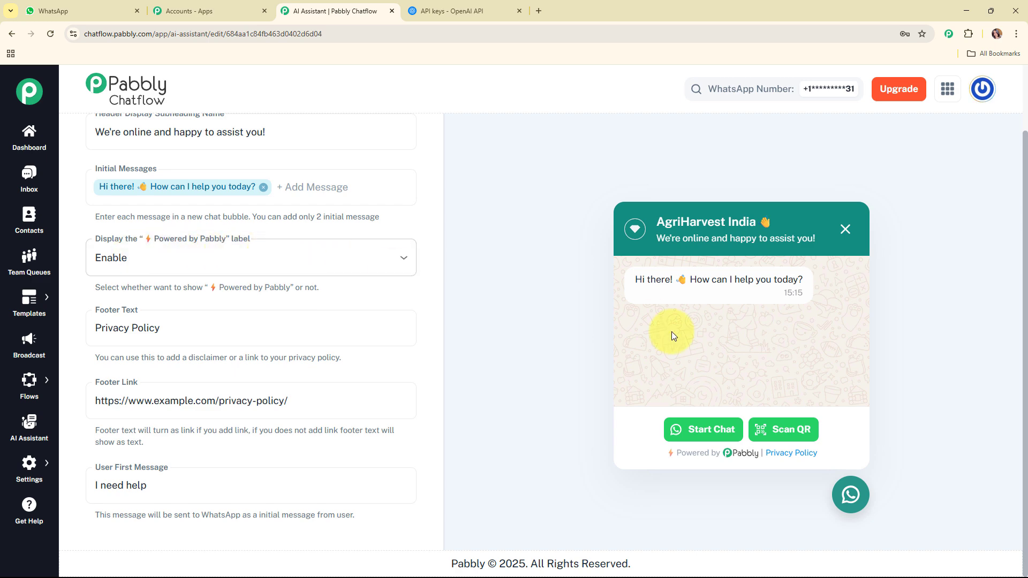
click(299, 256)
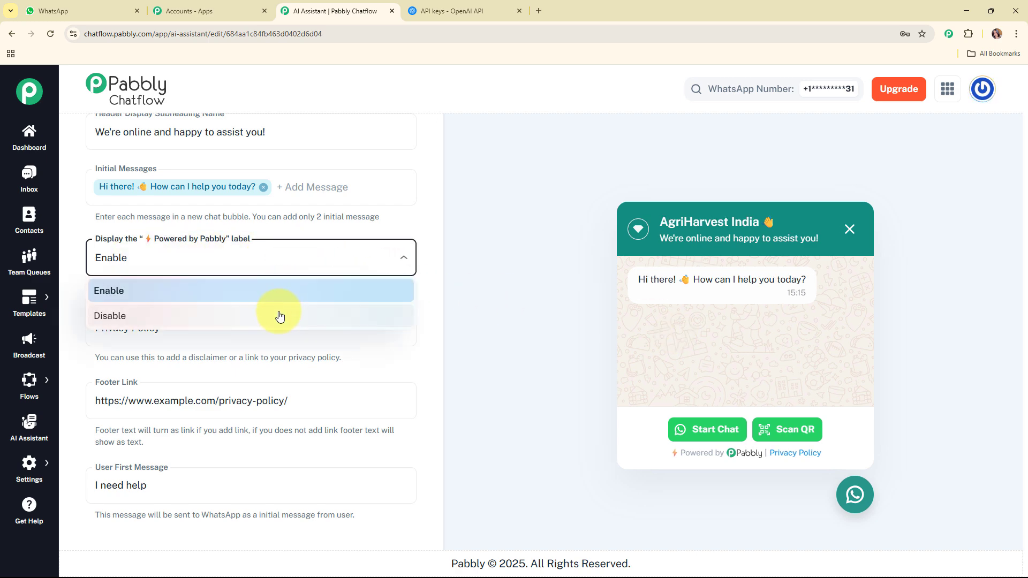
click(280, 316)
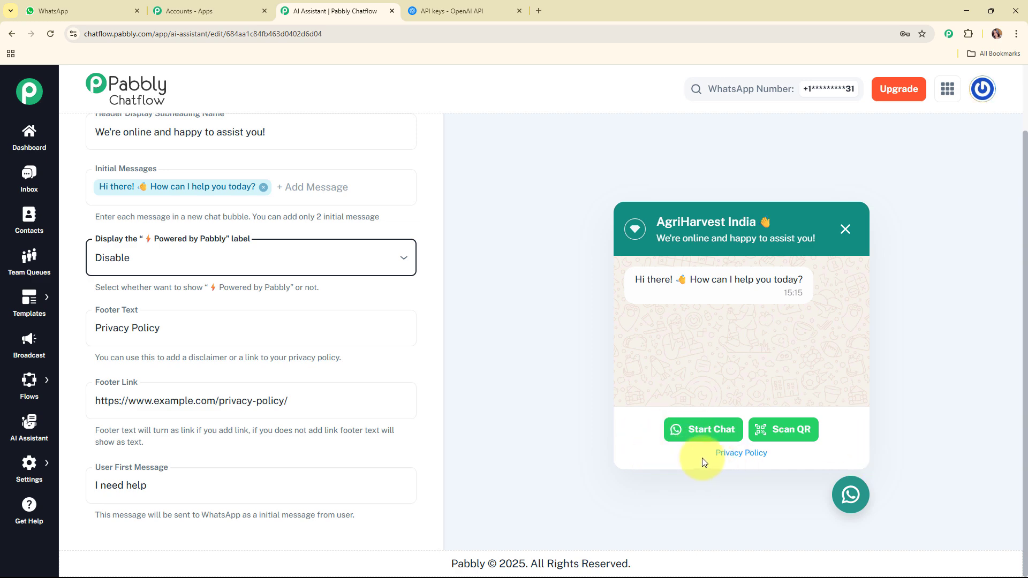
click(260, 266)
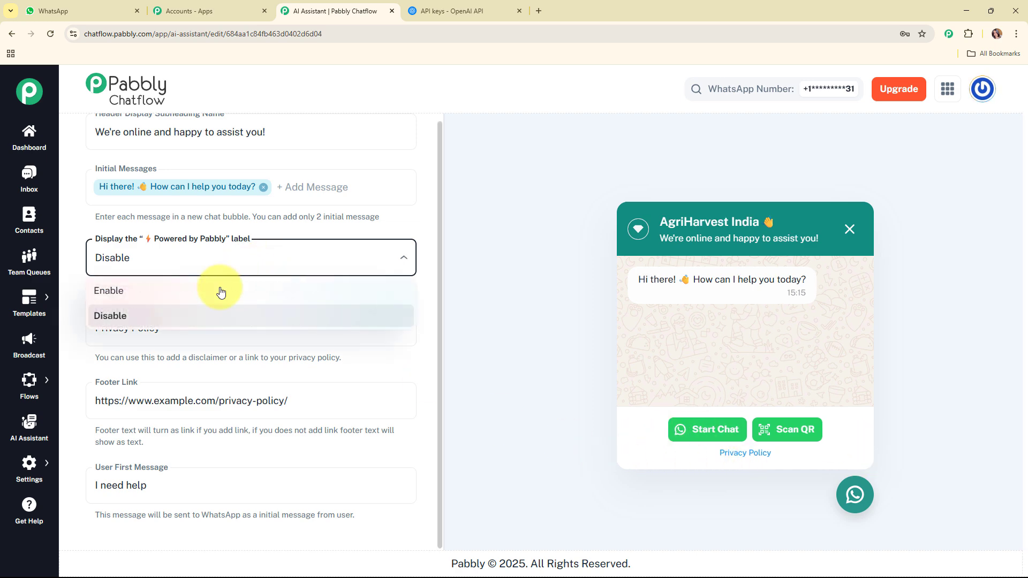
click(214, 293)
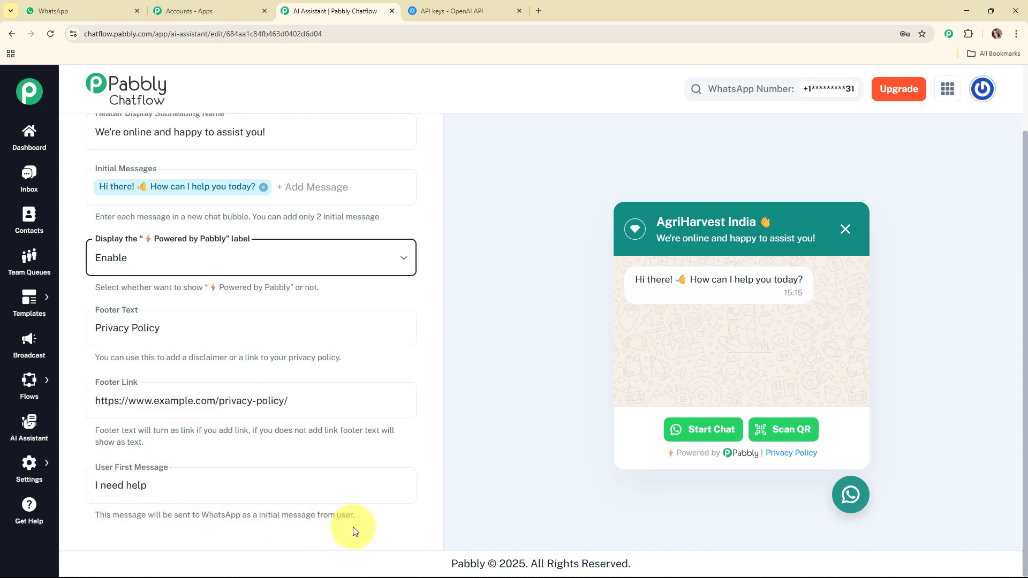
Add "Hey" at the beginning of the user first message.
click(95, 485)
text(H)
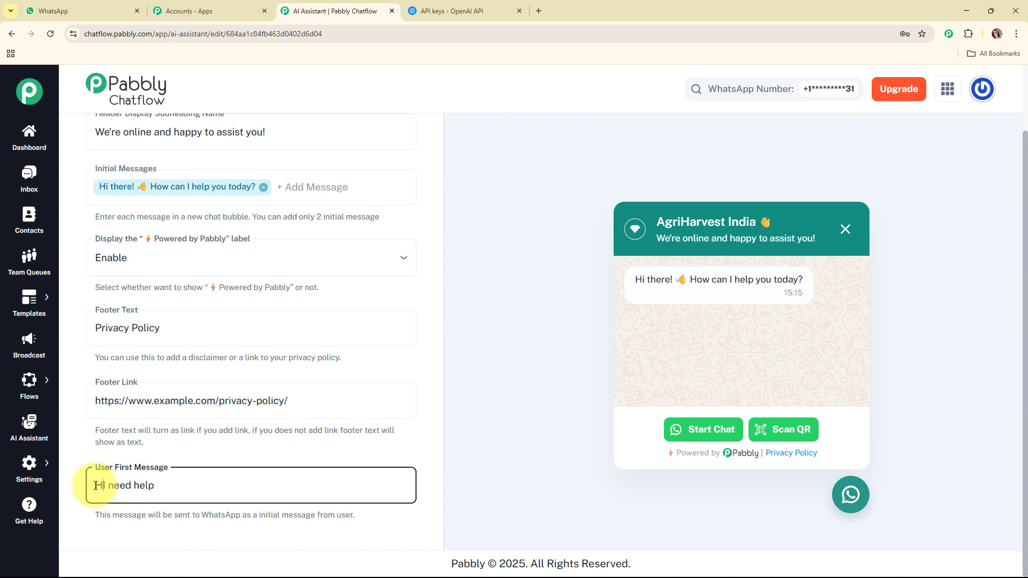
text(ey)
Activate and save the AgriHarvest India assistant, and view its Script embedding code.
scroll(385, 471, up, 3)
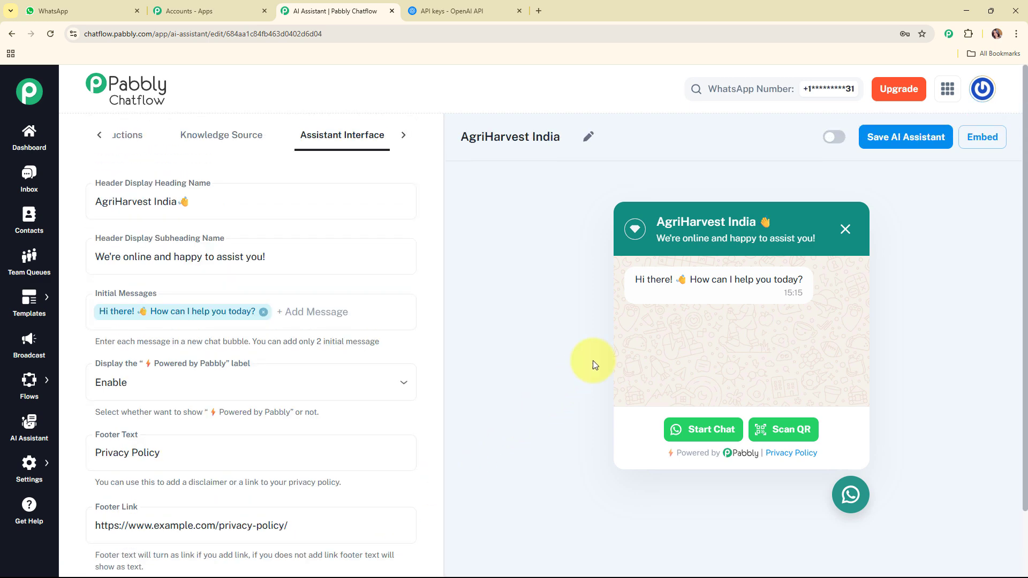
click(835, 137)
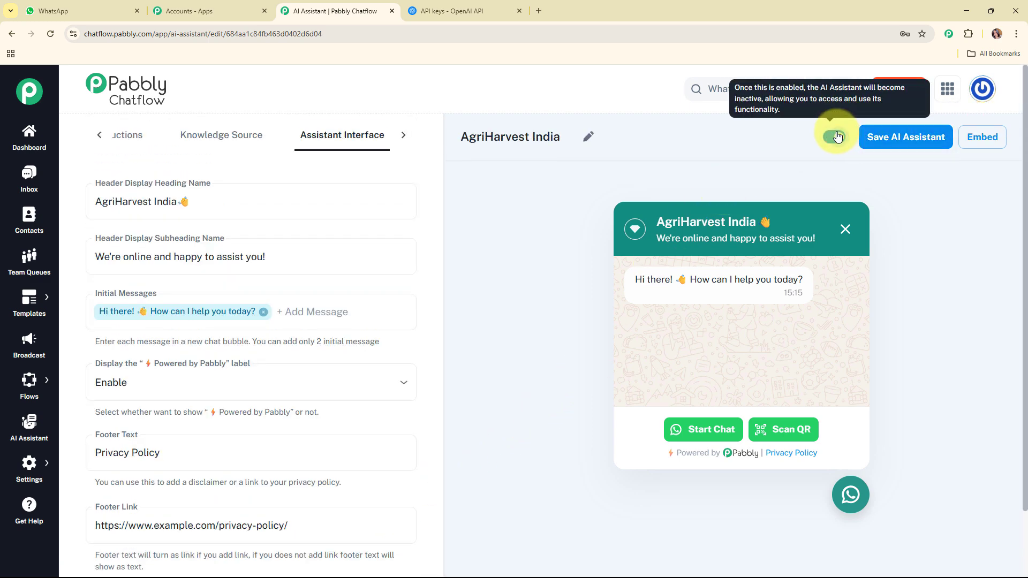
click(884, 139)
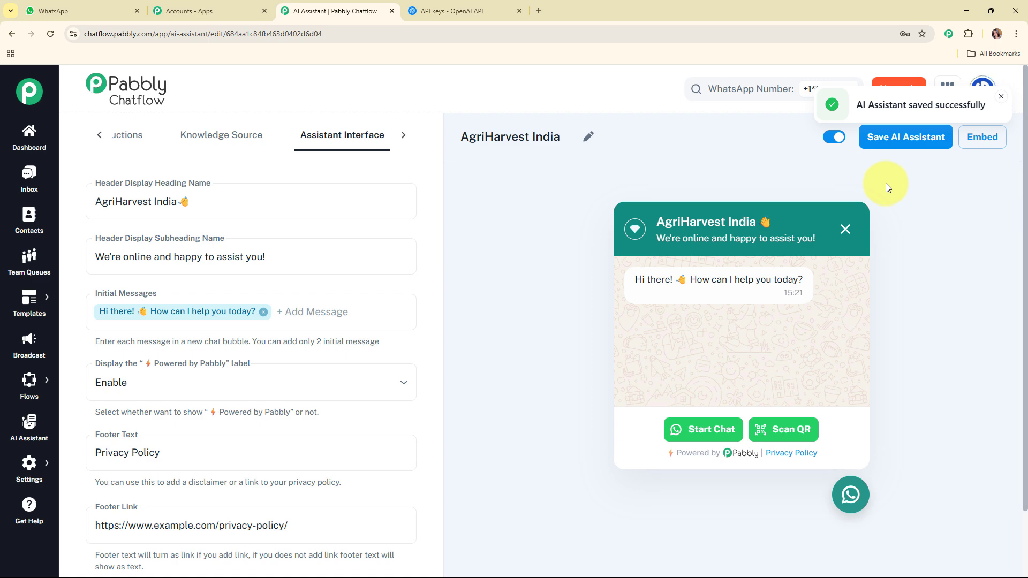
click(981, 140)
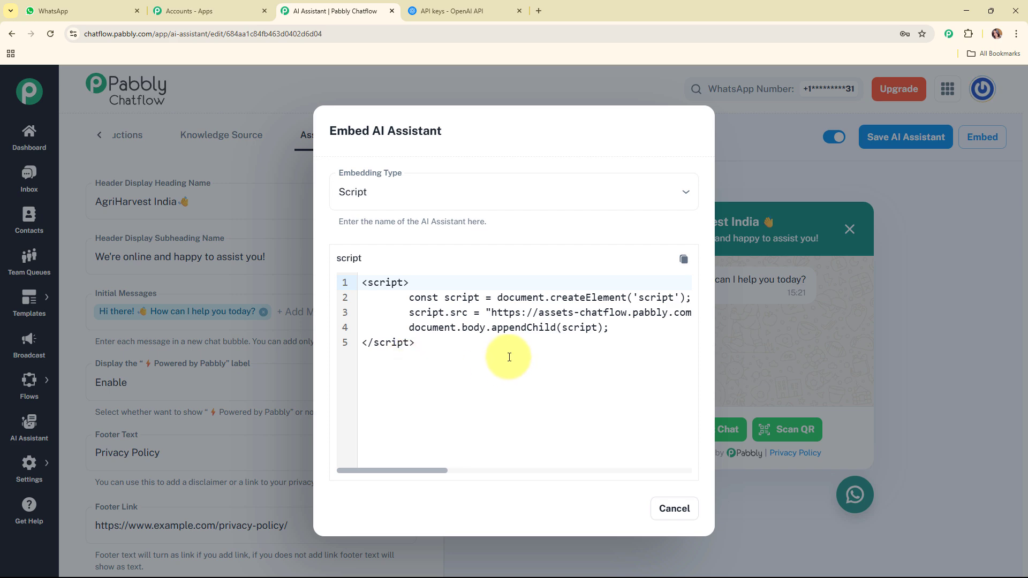
click(673, 510)
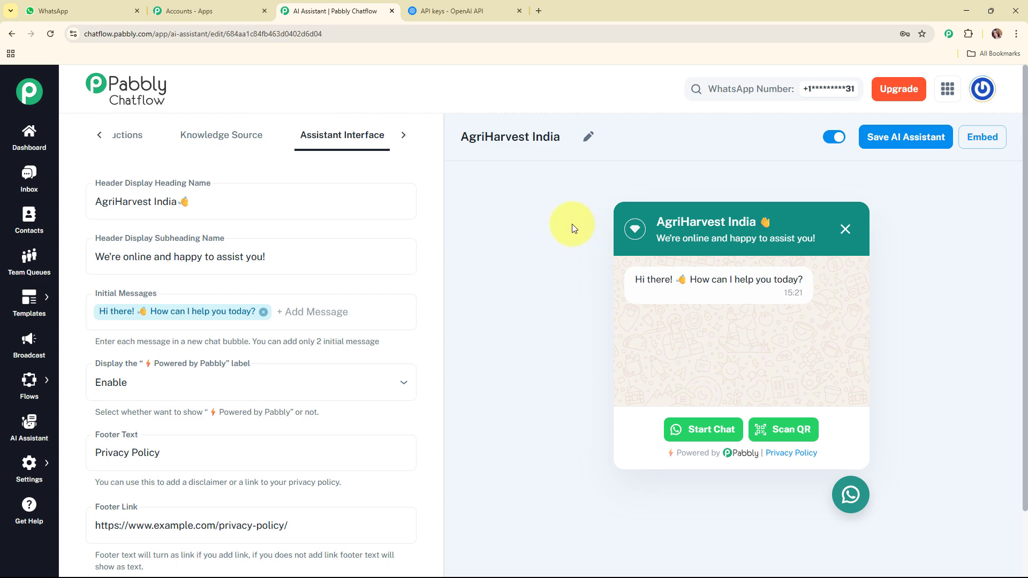
Switch to WhatsApp Web and clear the message history of the Pabbly Chatflow chat.
click(71, 6)
click(1003, 86)
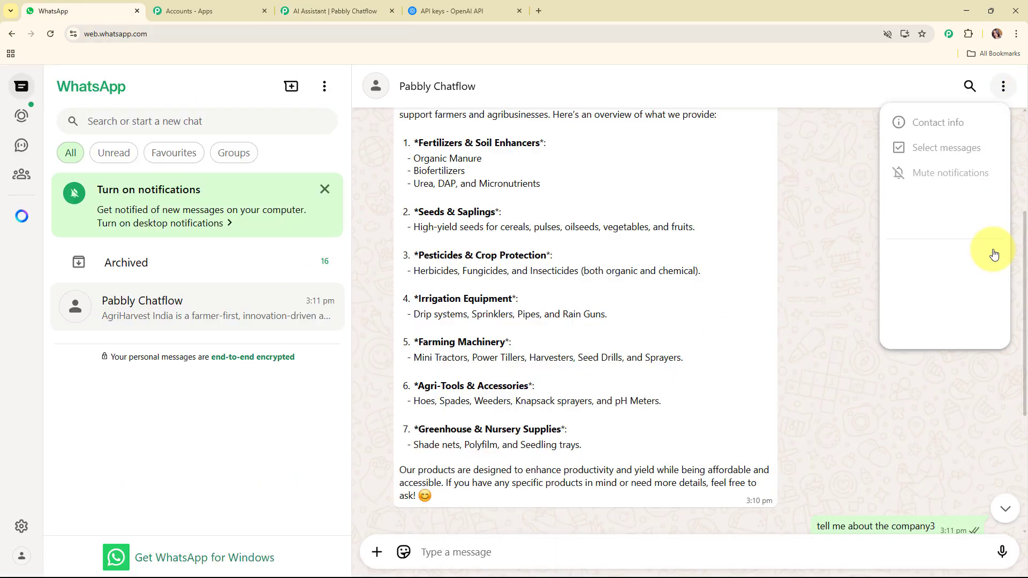
click(978, 326)
click(617, 375)
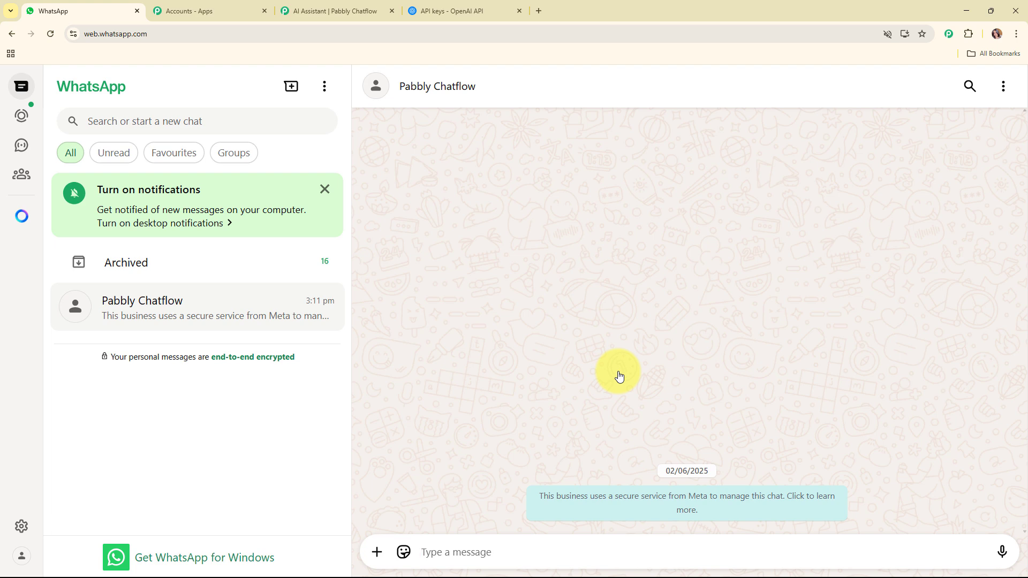
Test the assistant by sending "Hey I need help" and "I want your contact details." in the Pabbly Chatflow chat.
text(H)
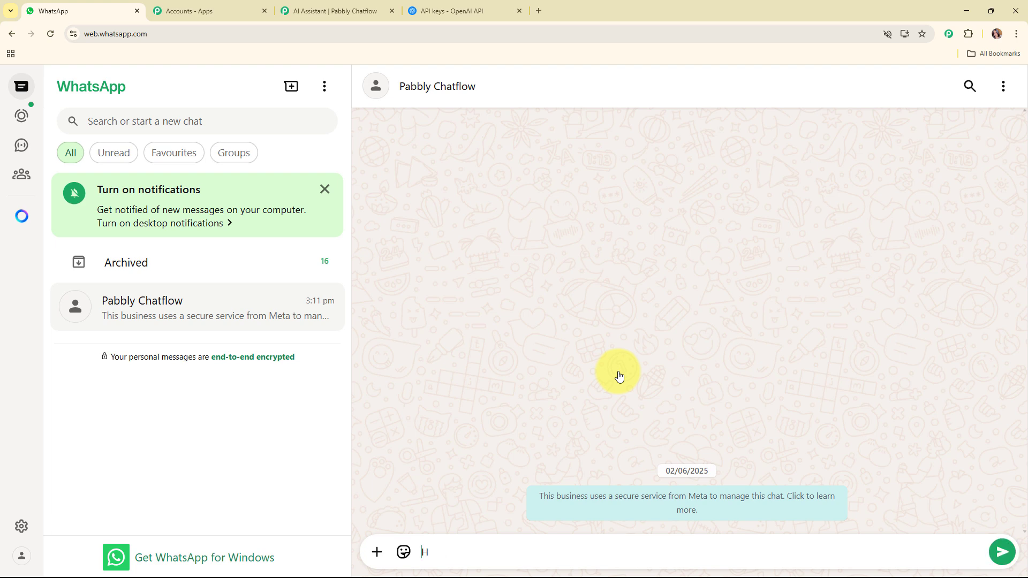
text(ey I need help)
key(Return)
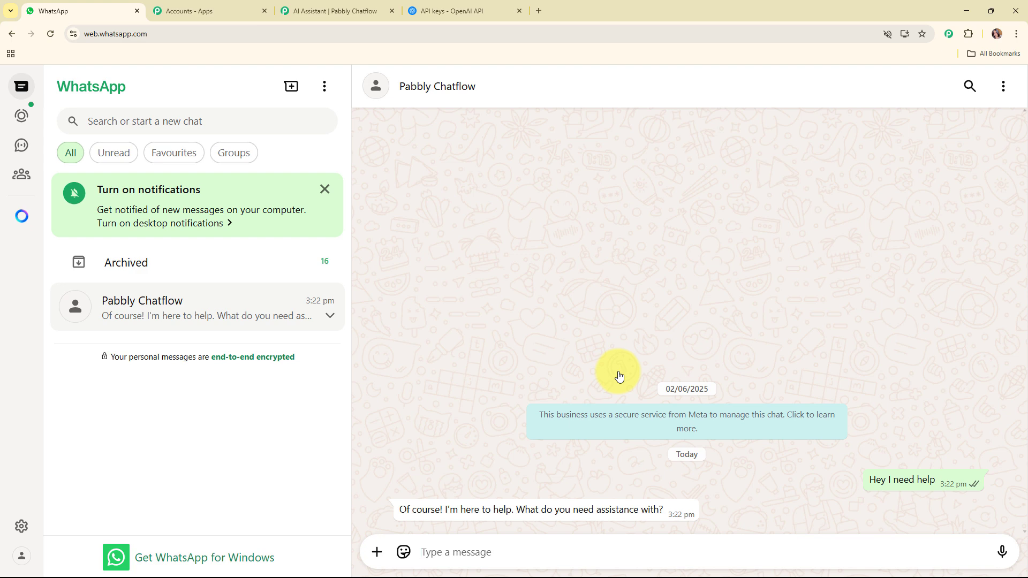
text(I)
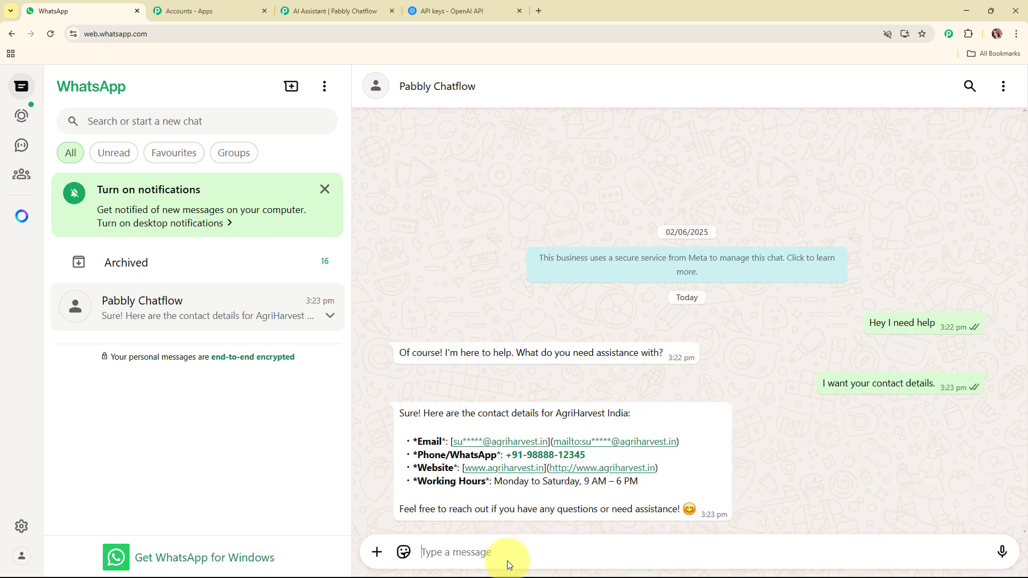
Send the message "tell me about your delivery services." and return to the Pabbly Chatflow assistant.
text(et)
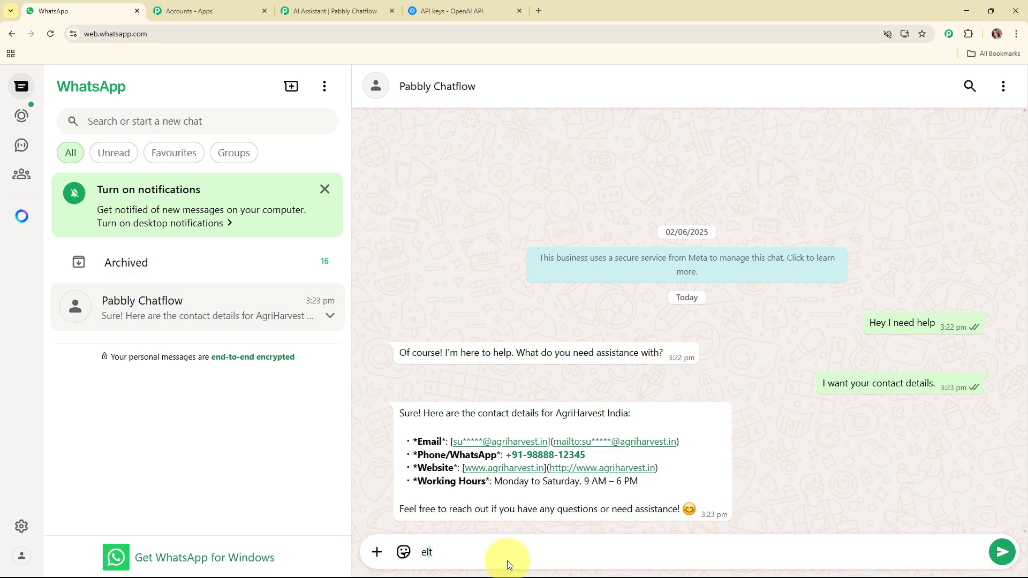
key(BackSpace)
text(ell me about your delivery services.)
key(Return)
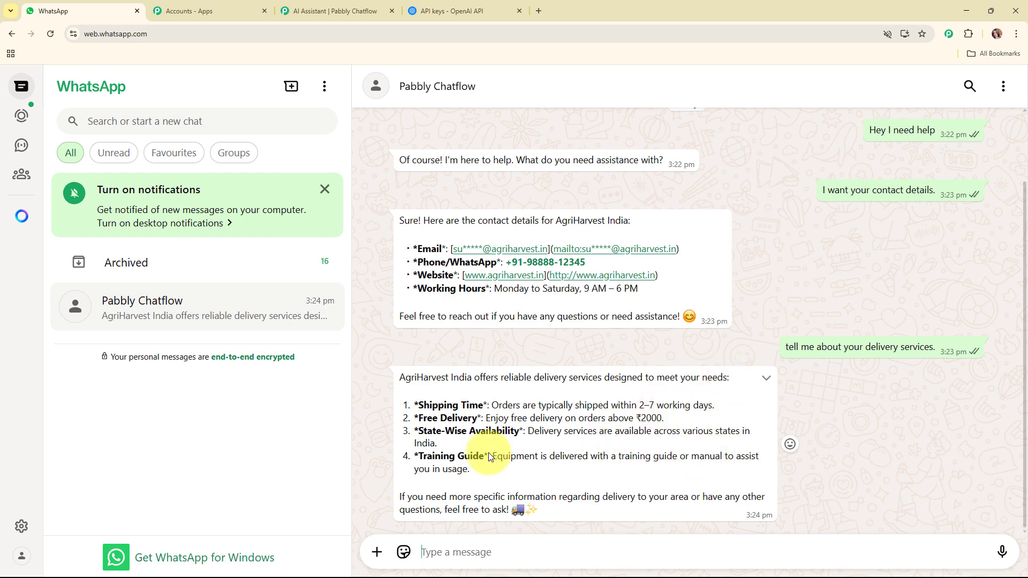
click(355, 7)
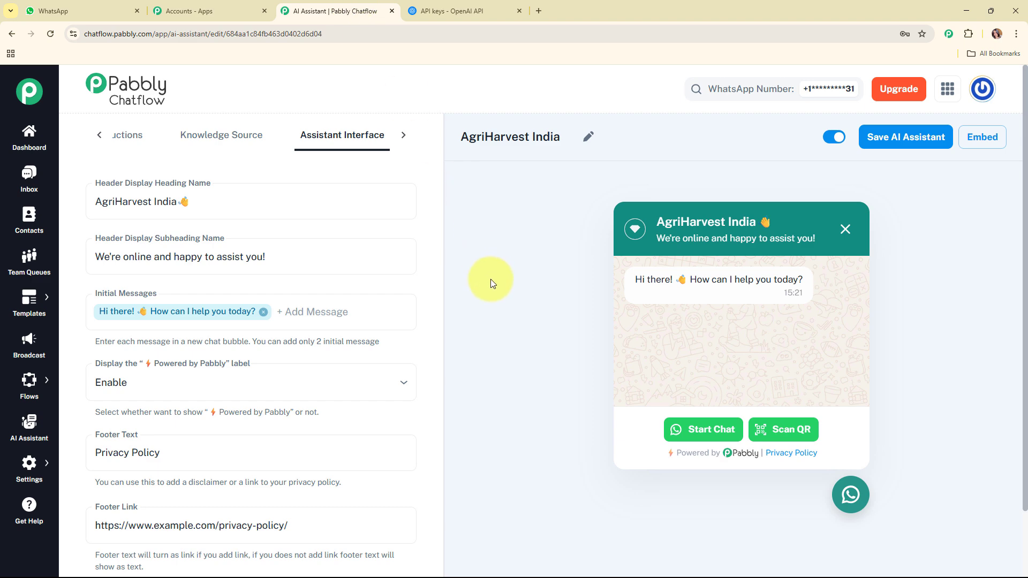